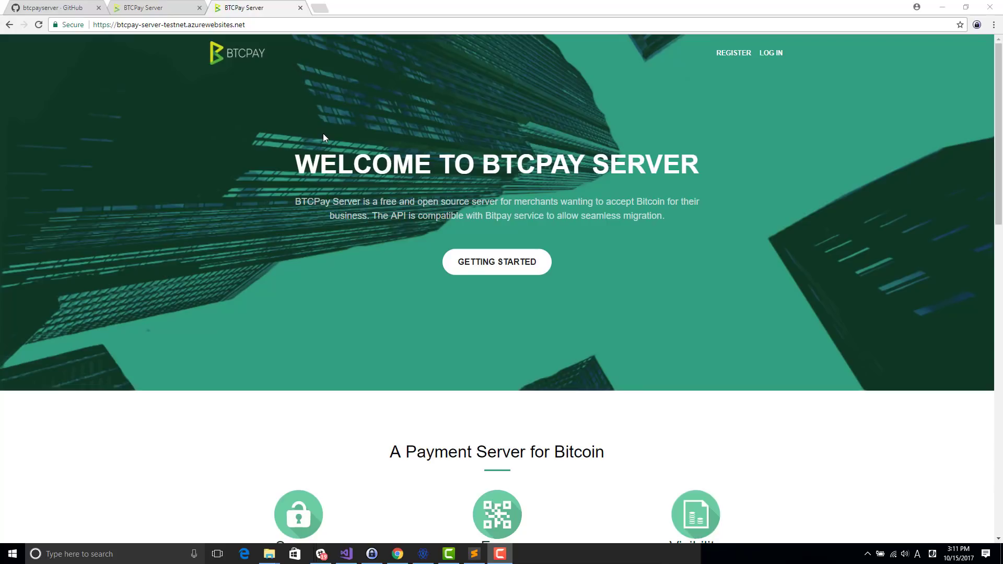
Step: Look over the btcpayserver GitHub organization, then note the BTCPay testnet server's web address
click(36, 6)
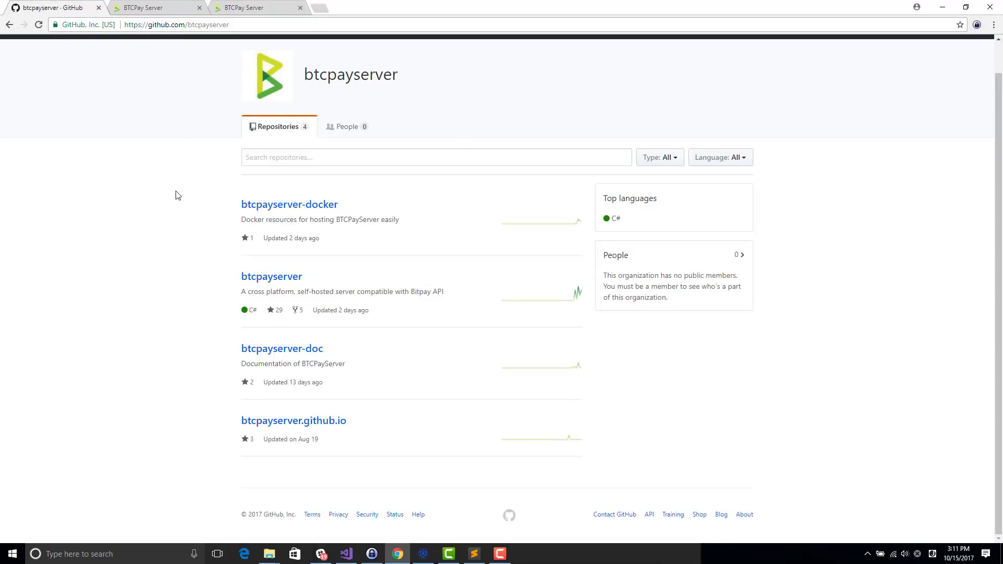
scroll(188, 144, up, 1)
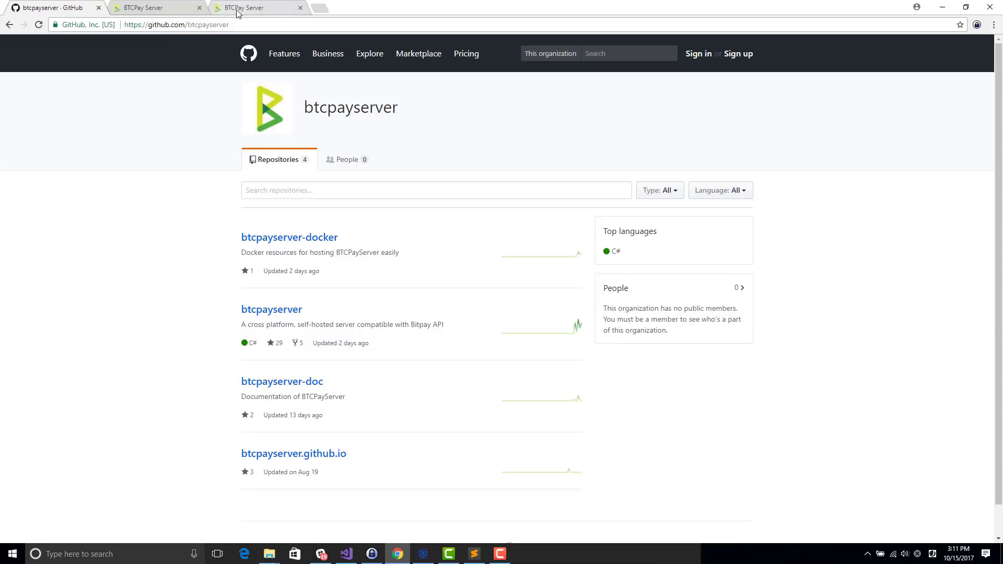
click(239, 7)
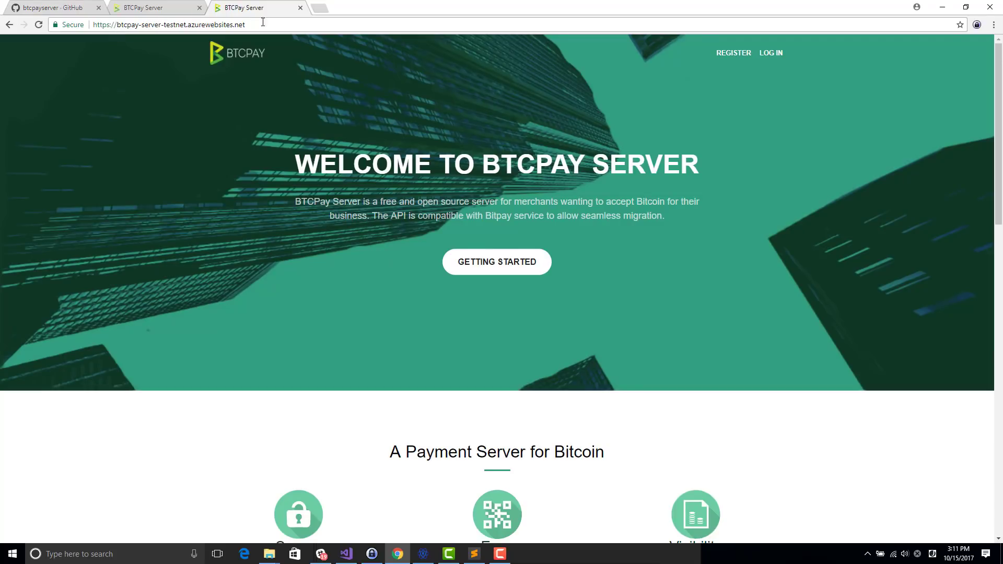
click(282, 21)
click(284, 21)
scroll(257, 118, down, 2)
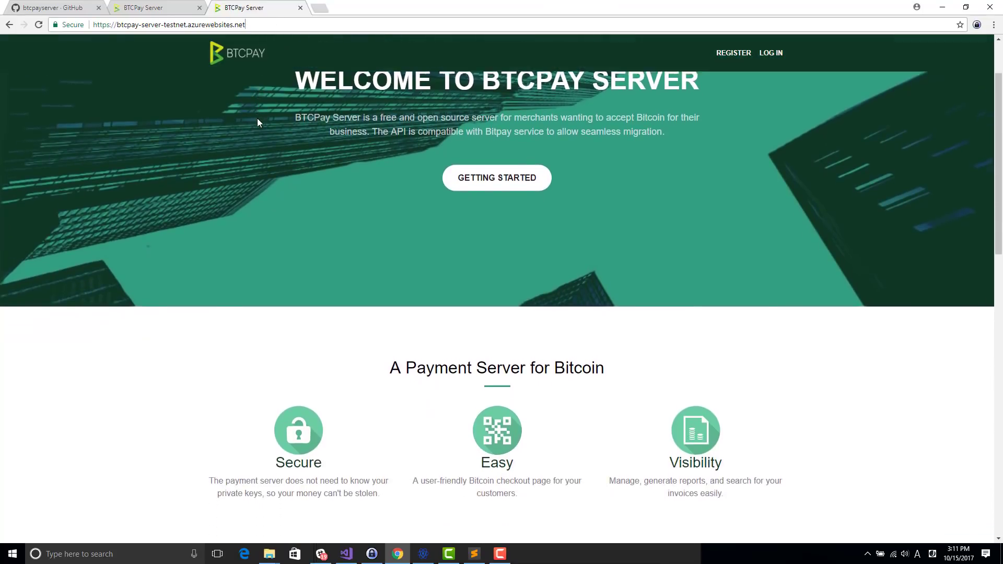
scroll(255, 181, down, 20)
scroll(256, 162, up, 20)
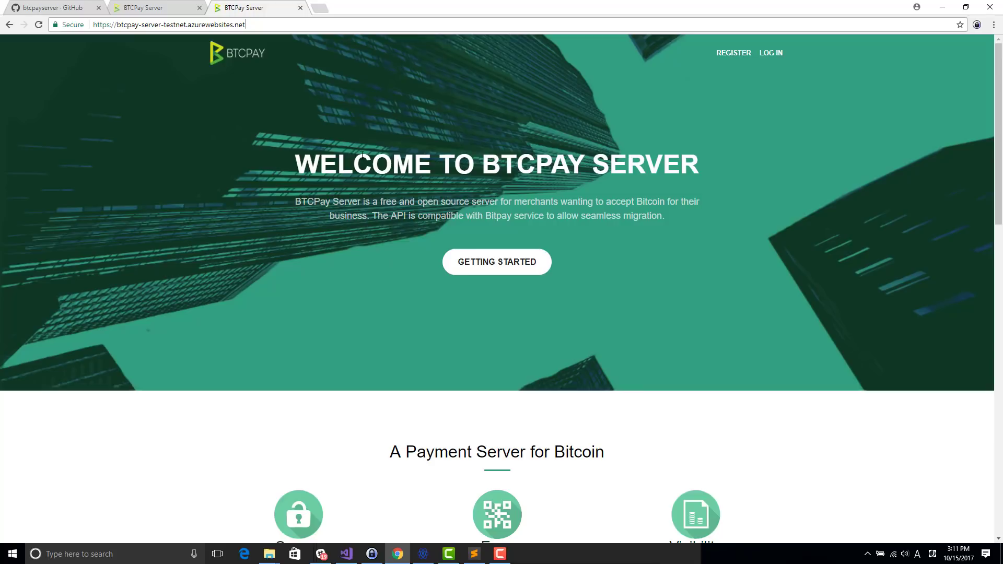
Step: Scroll through the BTCPay welcome page, highlighting the WELCOME heading and the donation address
double_click(377, 159)
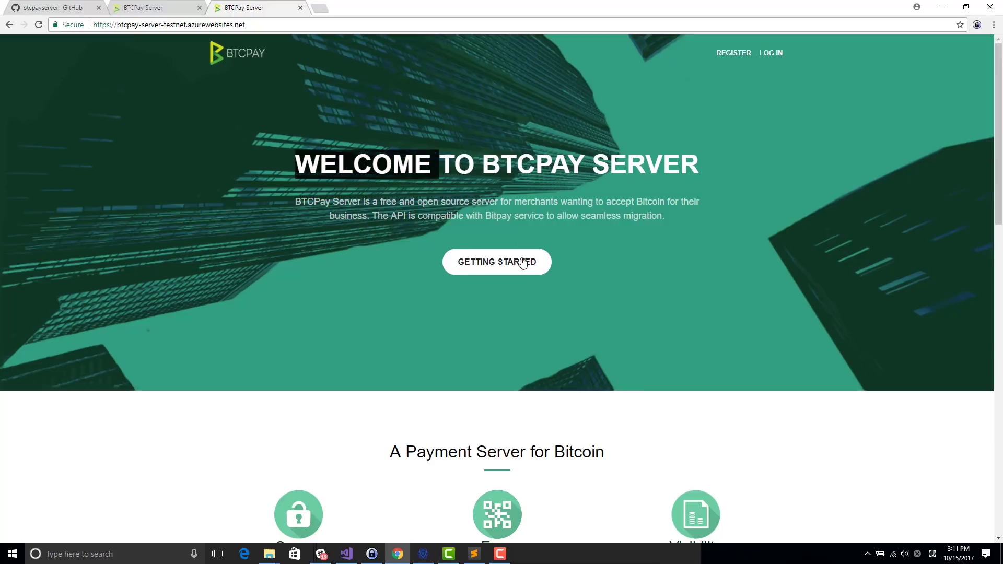
scroll(527, 282, down, 6)
scroll(530, 313, down, 10)
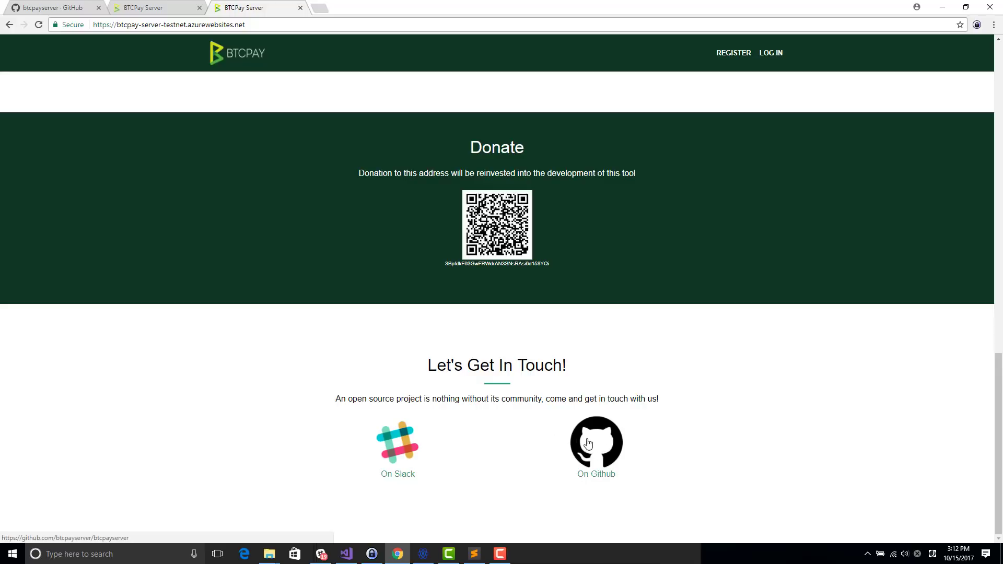
scroll(575, 353, up, 1)
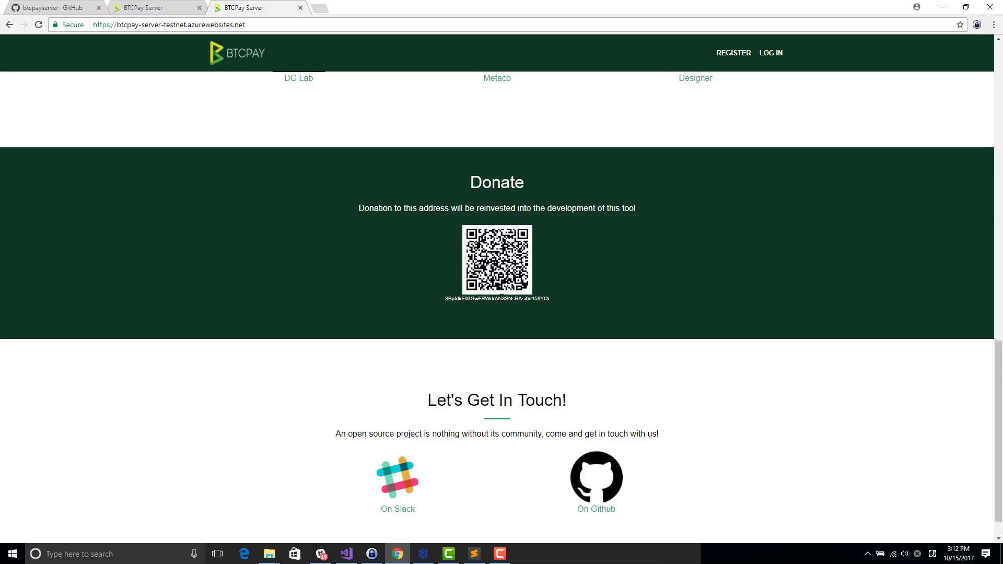
double_click(502, 299)
scroll(460, 246, up, 7)
scroll(456, 207, up, 9)
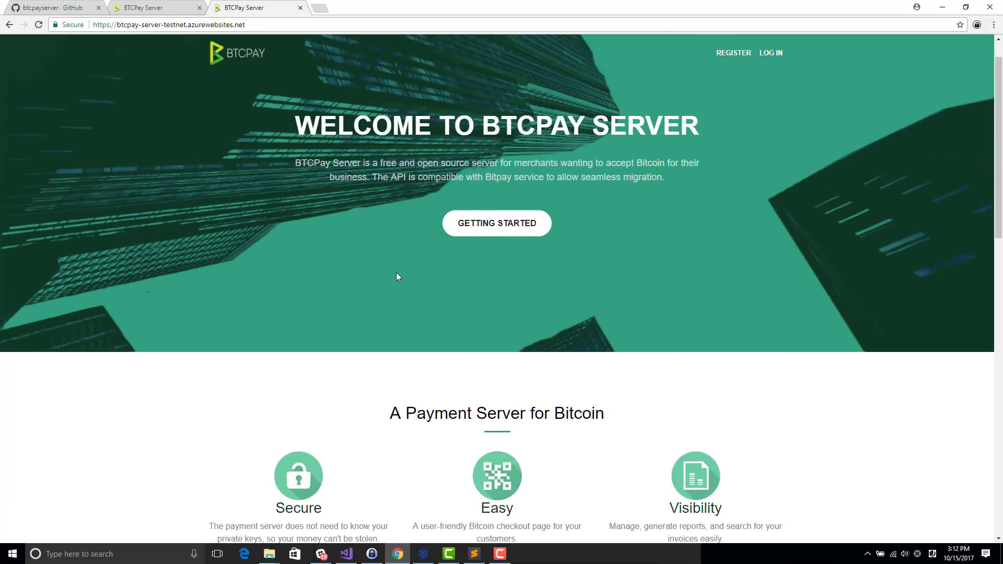
scroll(397, 277, down, 11)
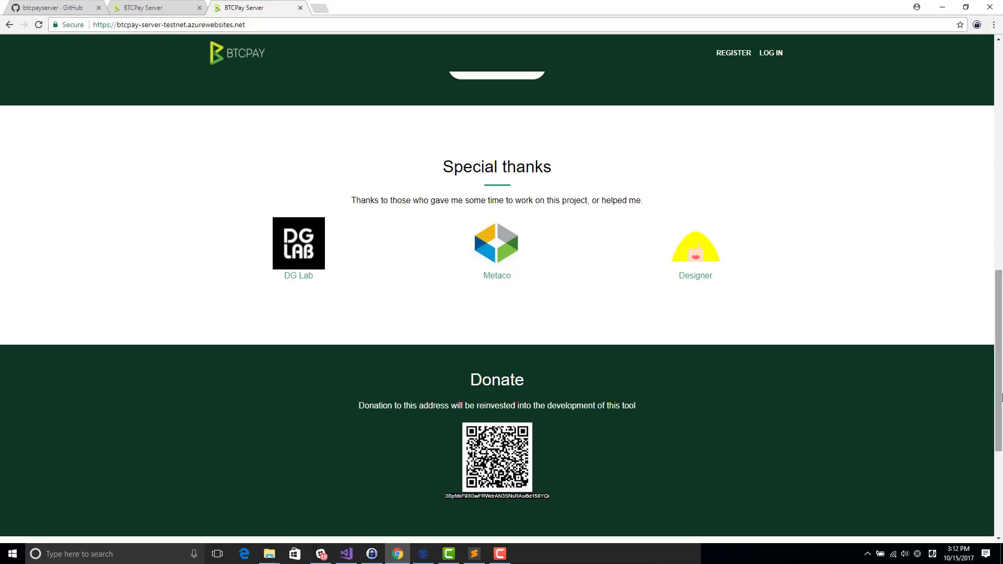
drag(1001, 397, 1002, 171)
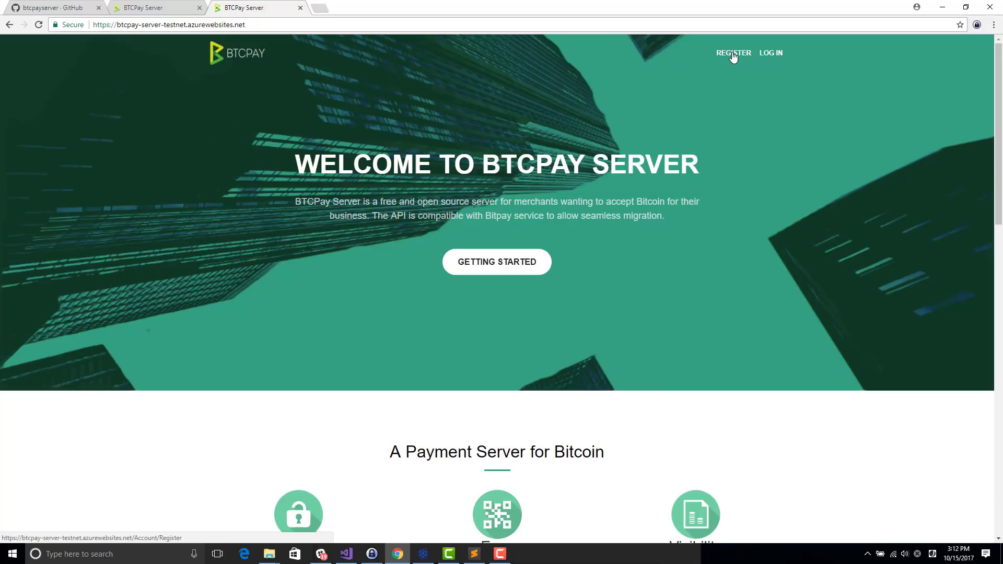
Step: Register a new BTCPay account with an e-mail address and password
click(733, 54)
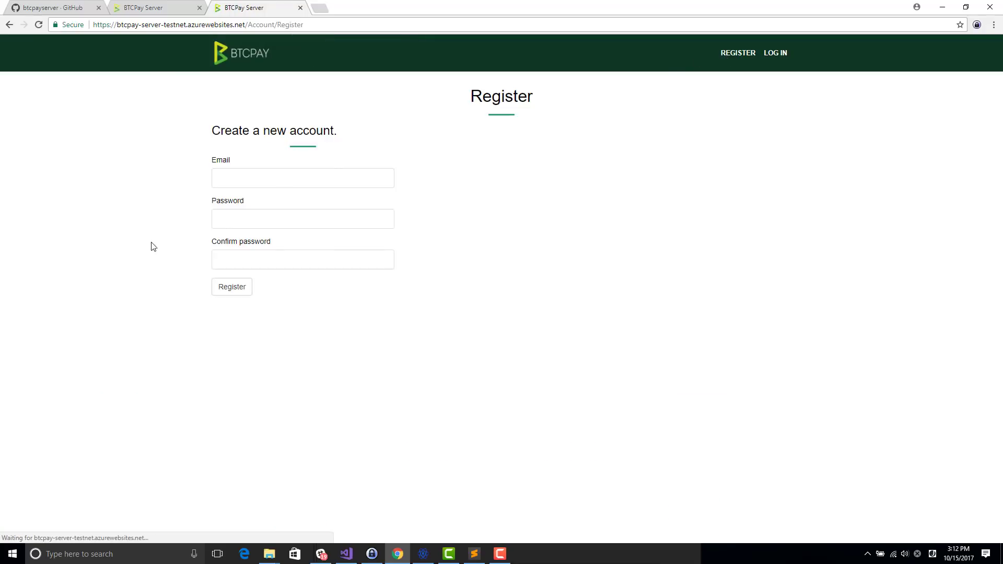
click(256, 183)
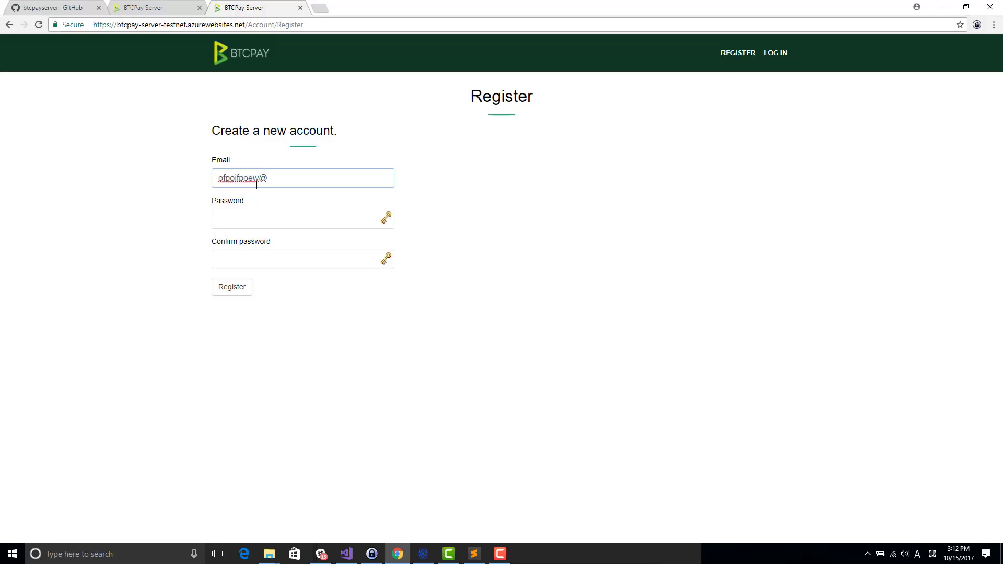
key(Tab)
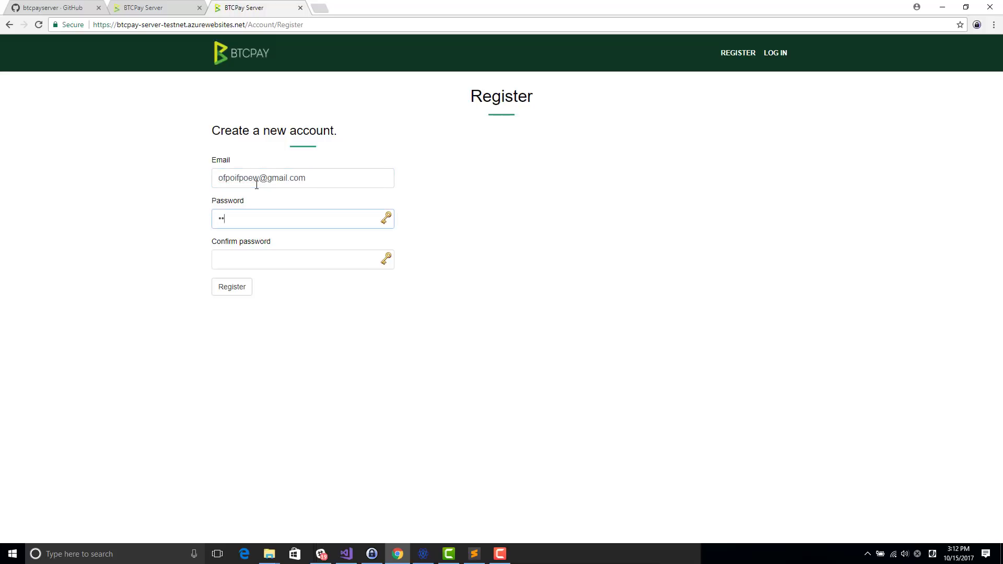
key(Tab)
text(••)
key(Return)
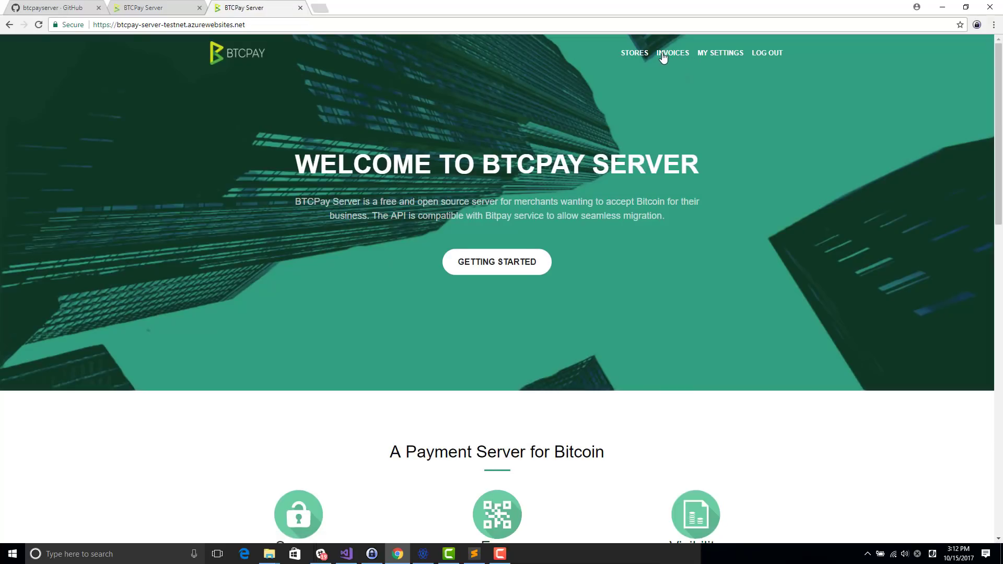
Step: Create the store 'My awesome store' from the Stores list and open its settings
click(633, 53)
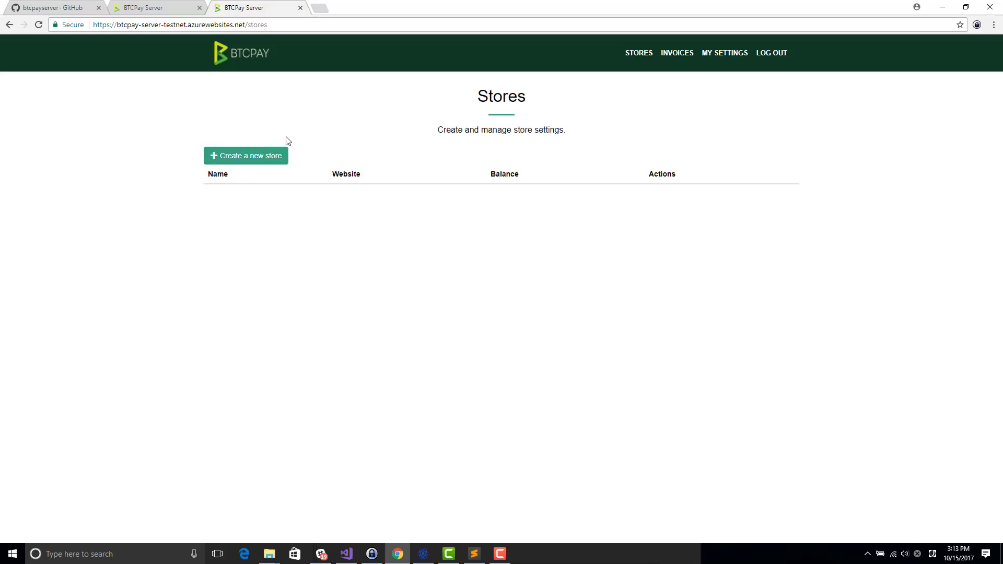
click(265, 160)
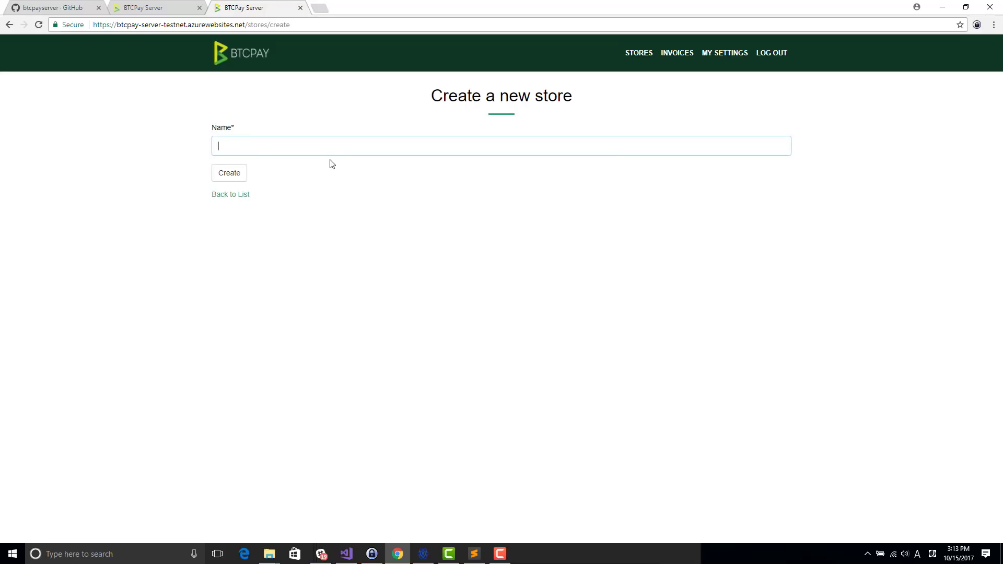
text(My wa)
key(BackSpace)
key(BackSpace)
text(awes)
key(BackSpace)
text(esome store)
key(Return)
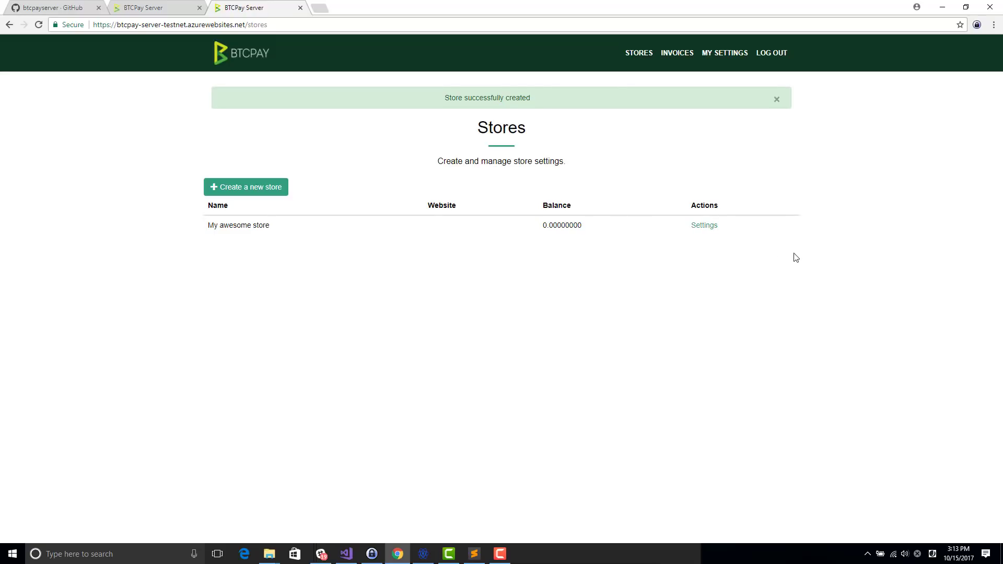
click(698, 232)
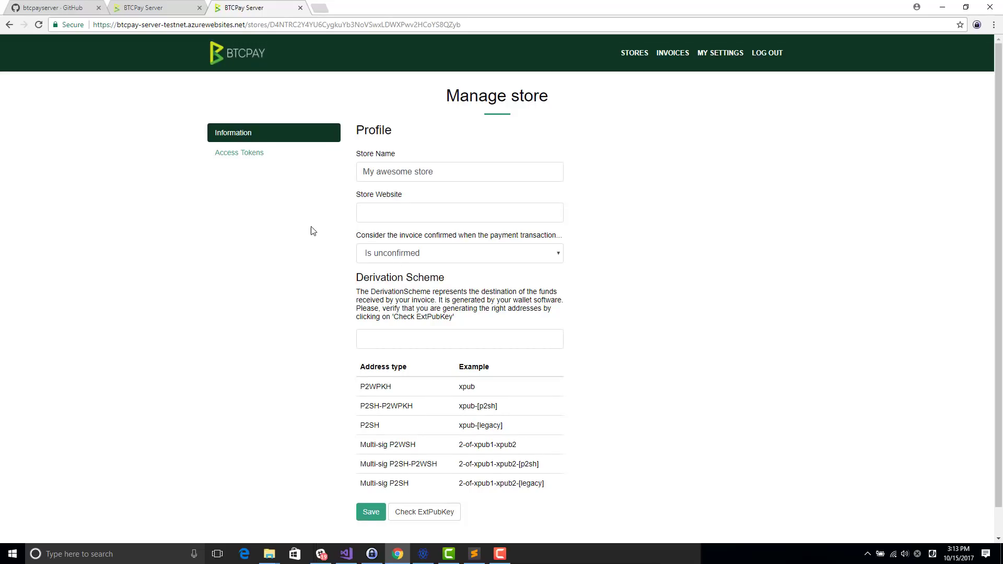
scroll(309, 241, down, 1)
scroll(343, 131, up, 1)
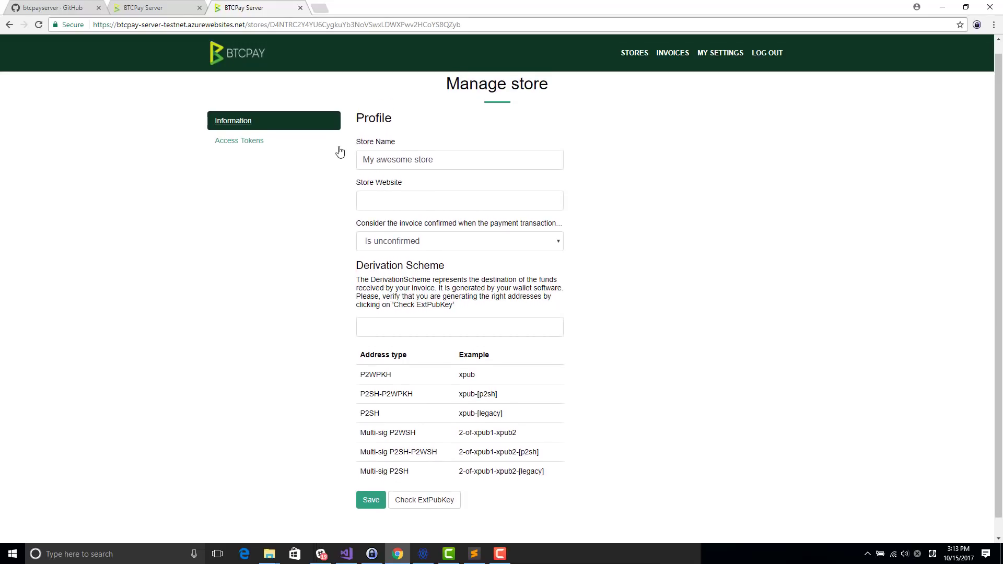
scroll(361, 240, down, 1)
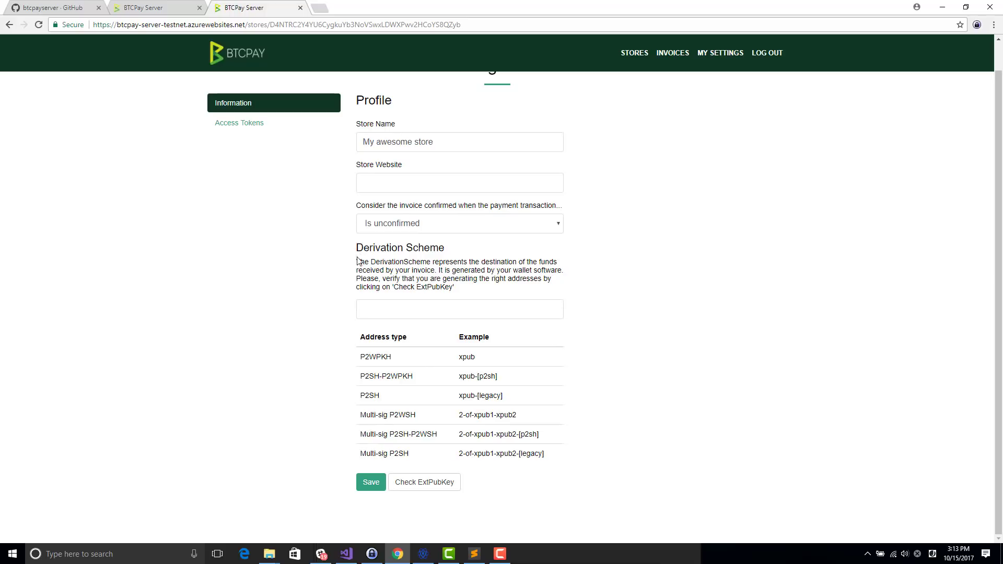
drag(359, 264, 372, 312)
click(379, 312)
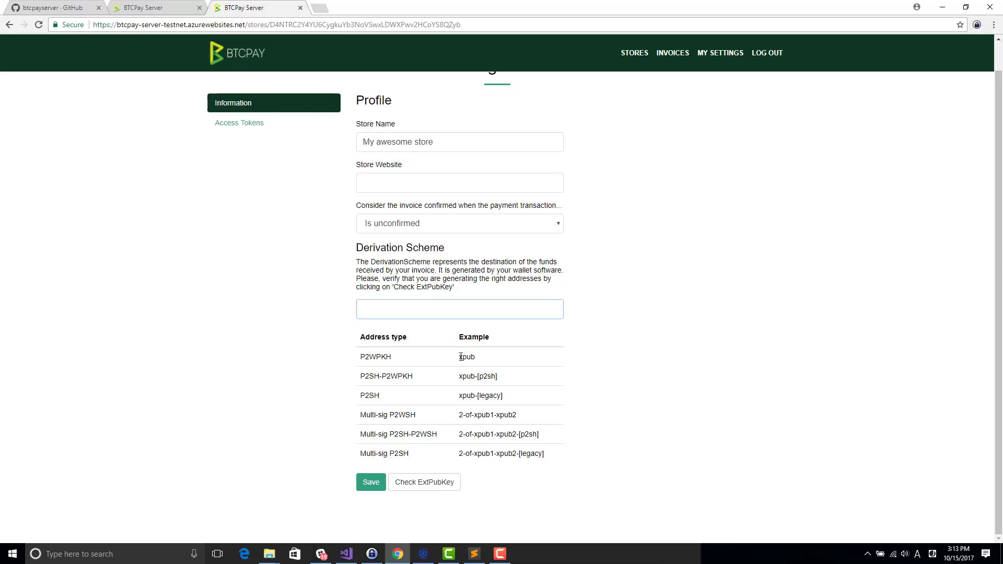
double_click(461, 357)
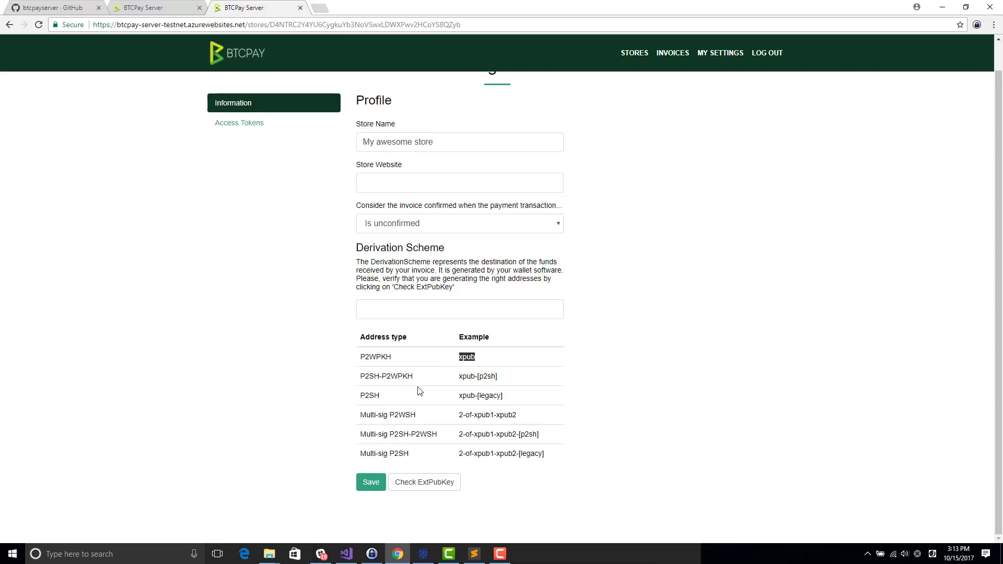
click(553, 460)
drag(459, 454, 519, 456)
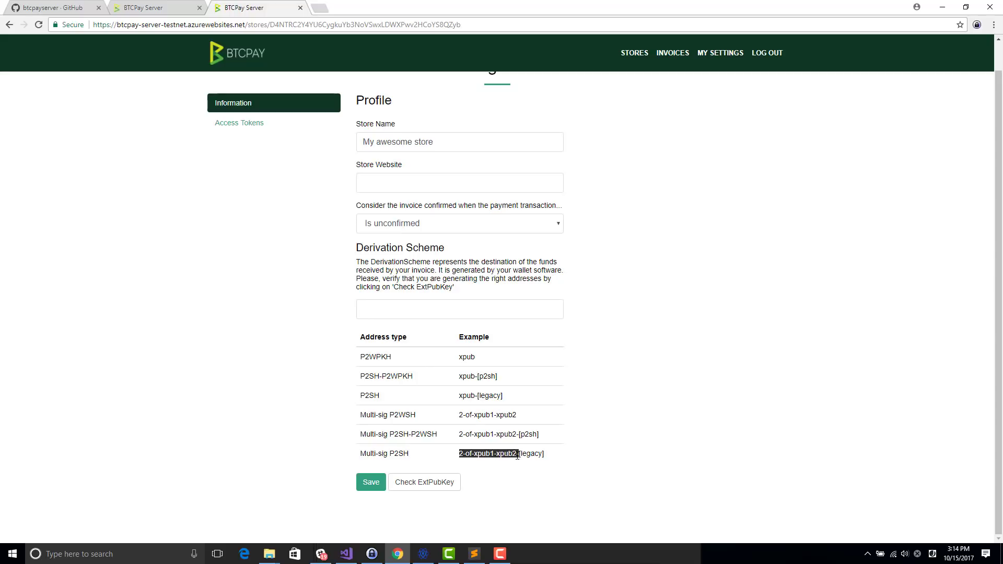
click(517, 454)
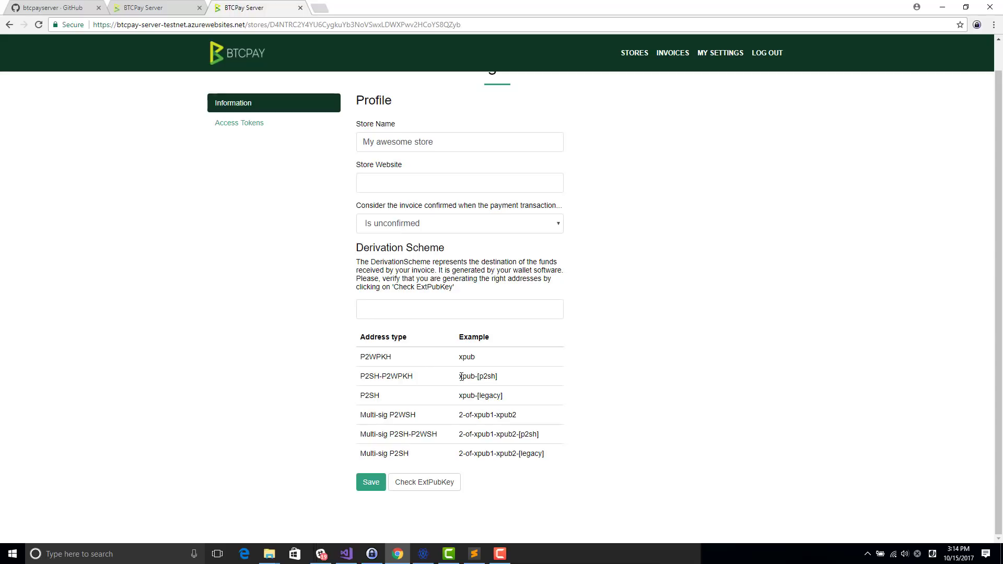
Step: Display Electrum's master public key, select the whole key, and close the dialog
click(423, 554)
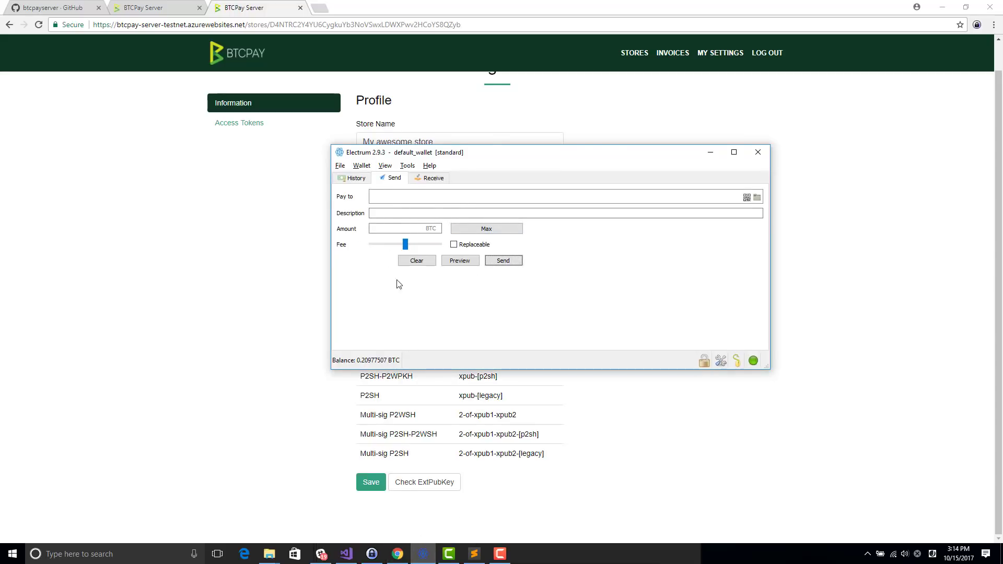
click(361, 166)
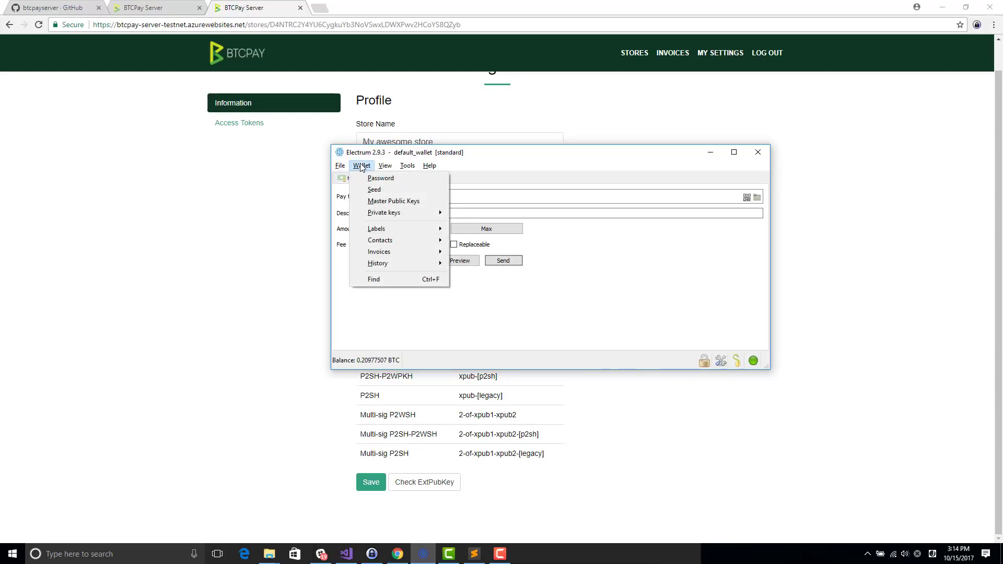
click(394, 201)
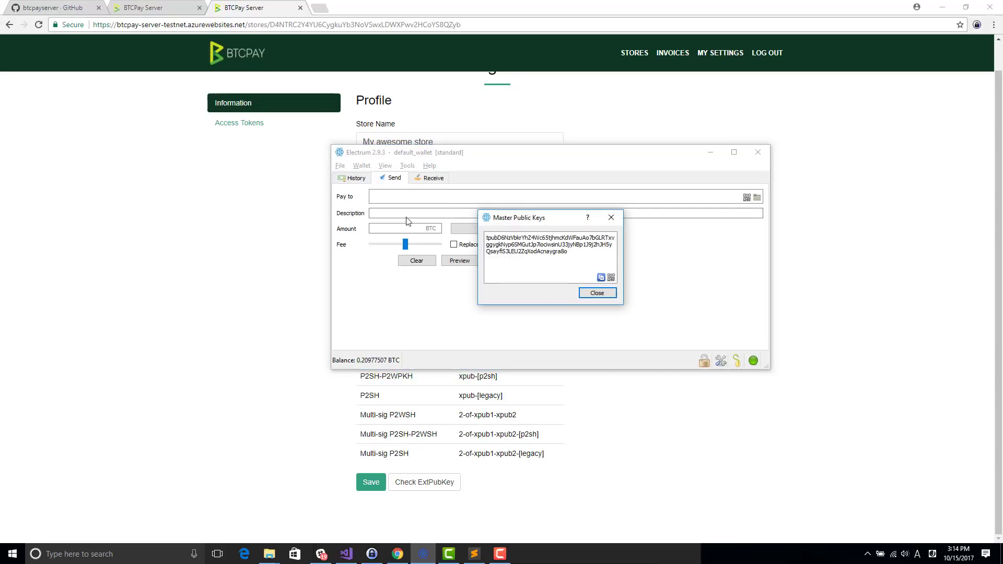
triple_click(543, 251)
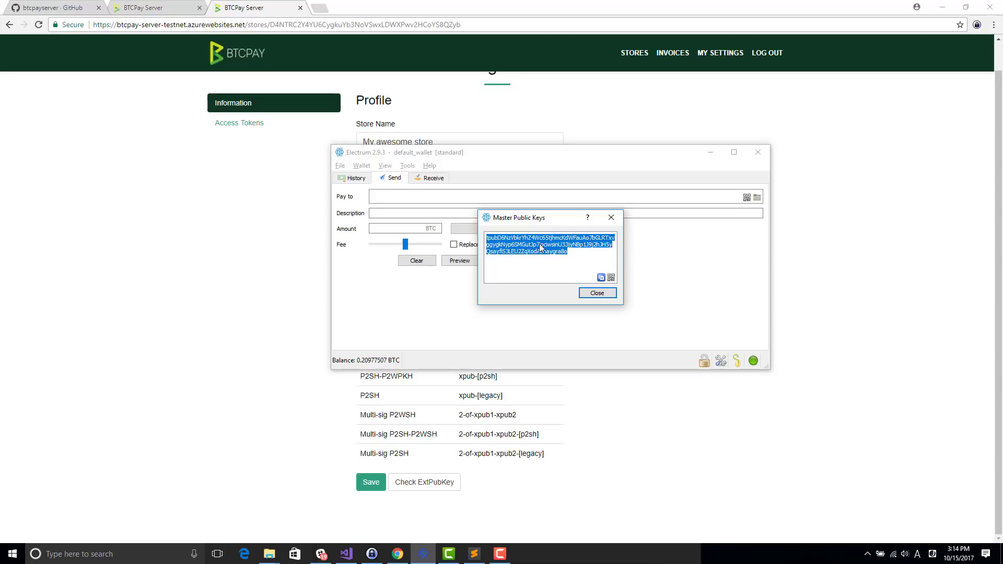
key(Escape)
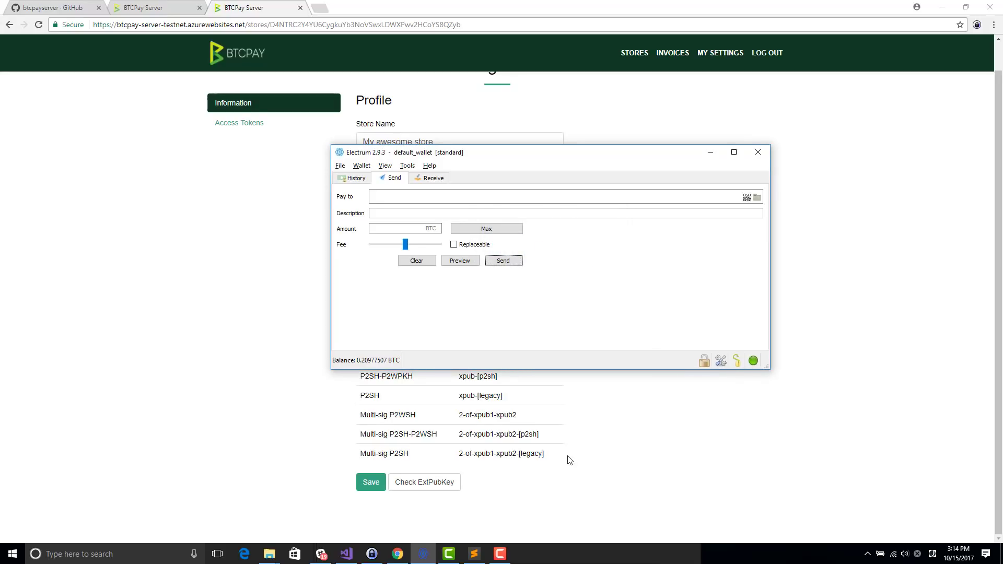
Step: Paste the Electrum master public key into the store's Derivation Scheme field
click(571, 459)
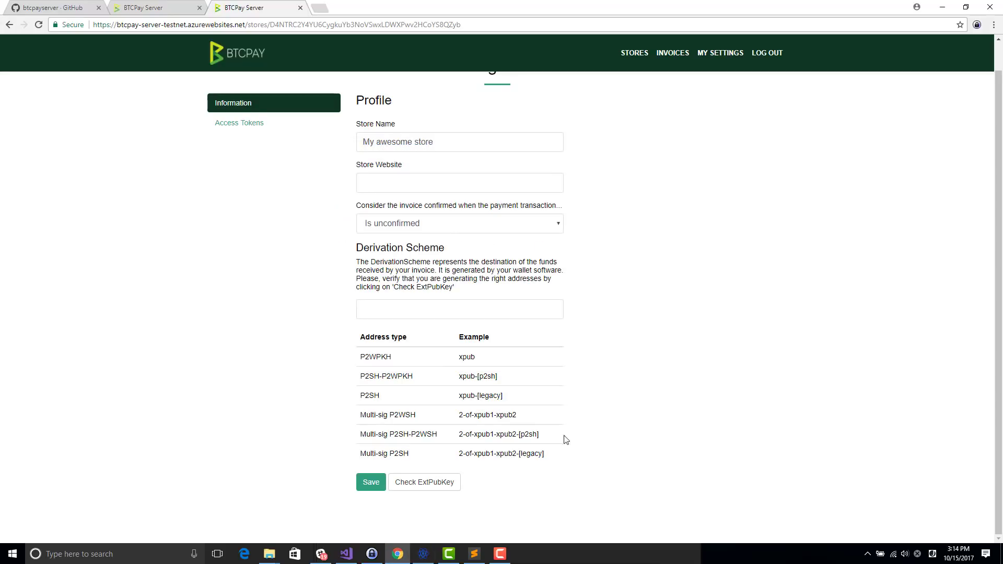
click(450, 311)
key(ctrl+v)
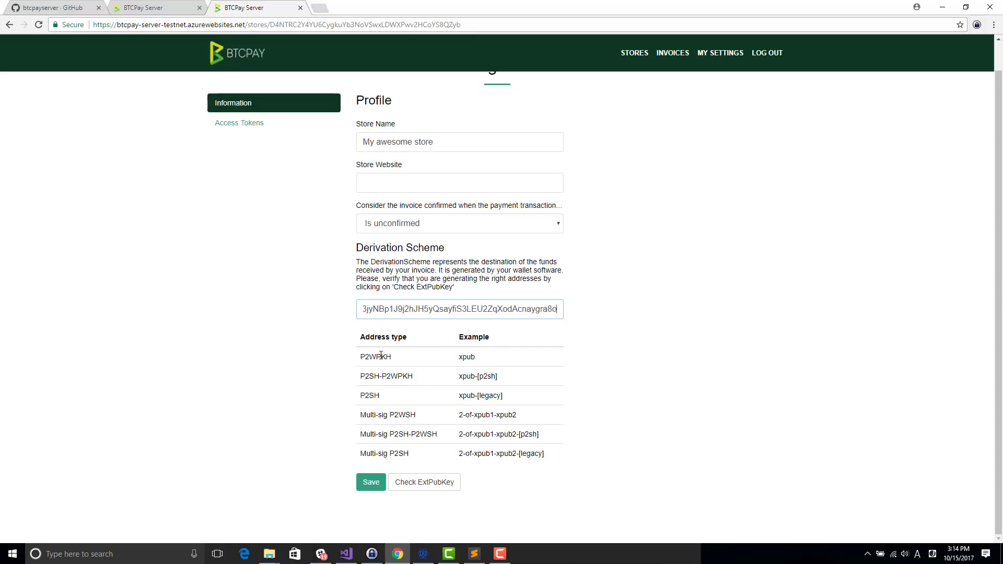
key(Home)
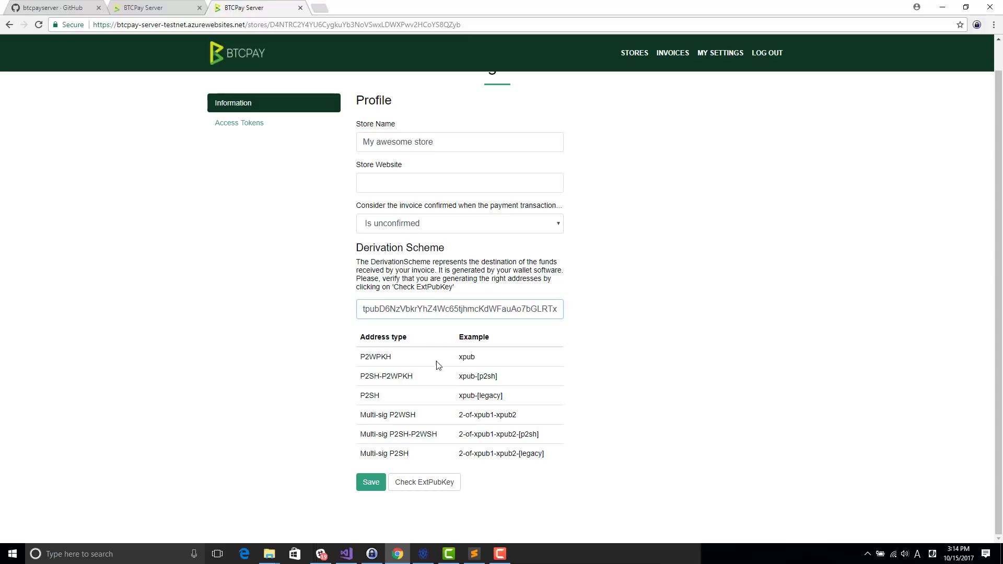
Step: Review the supported xpub formats, singling out the -[legacy] suffix for P2SH addresses
double_click(363, 358)
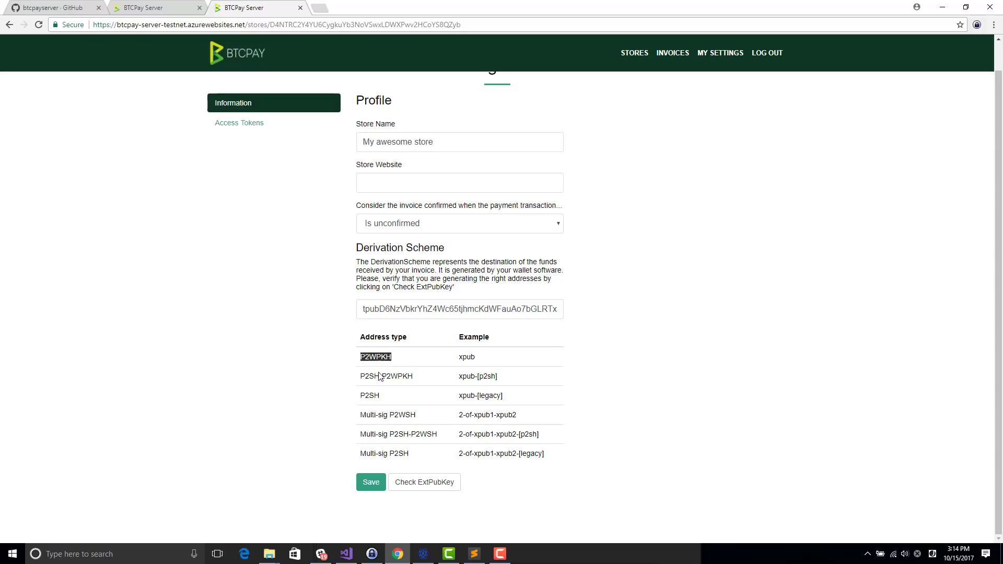
drag(458, 396, 553, 396)
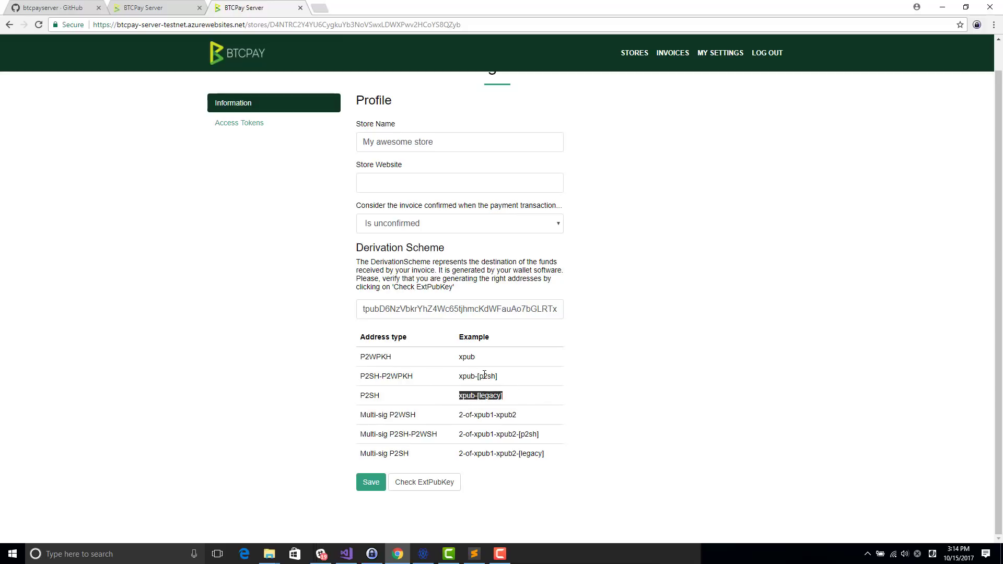
double_click(468, 365)
double_click(466, 377)
click(456, 379)
drag(460, 398, 499, 396)
drag(459, 377, 514, 376)
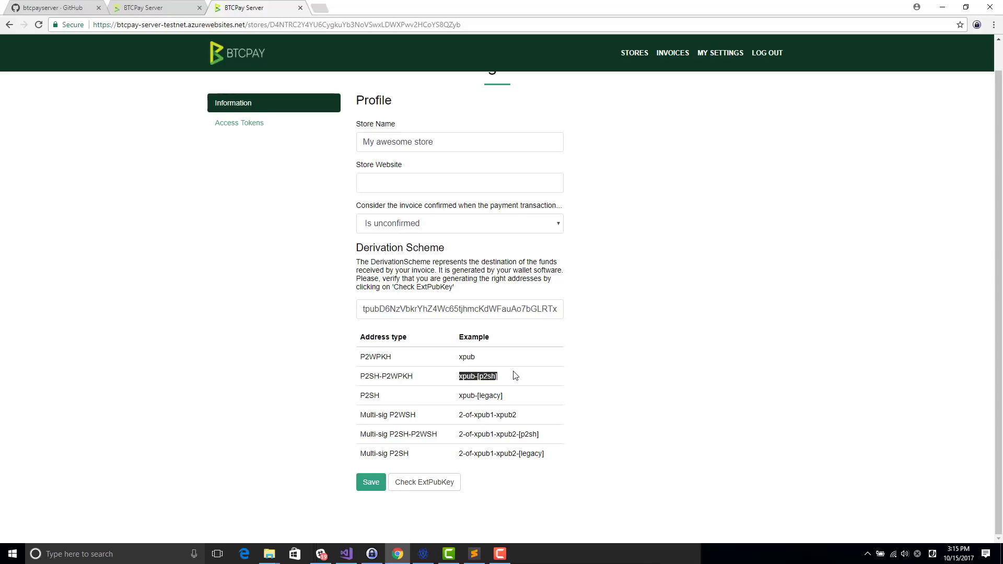
click(482, 397)
drag(481, 397, 503, 397)
Step: Append -[legacy] to the key and list its first ten derived addresses
click(518, 304)
key(End)
text(-[])
text(legacy)
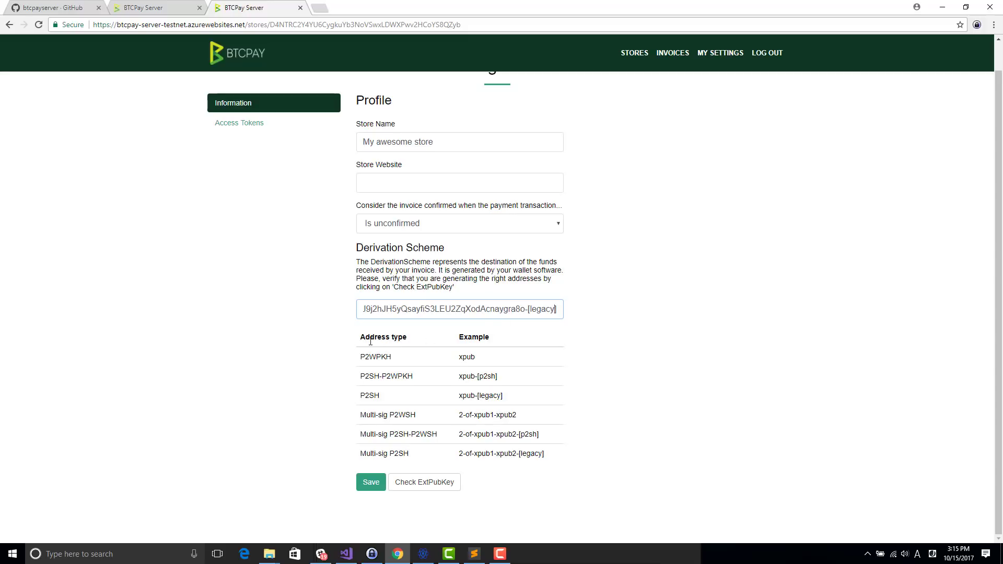
click(431, 481)
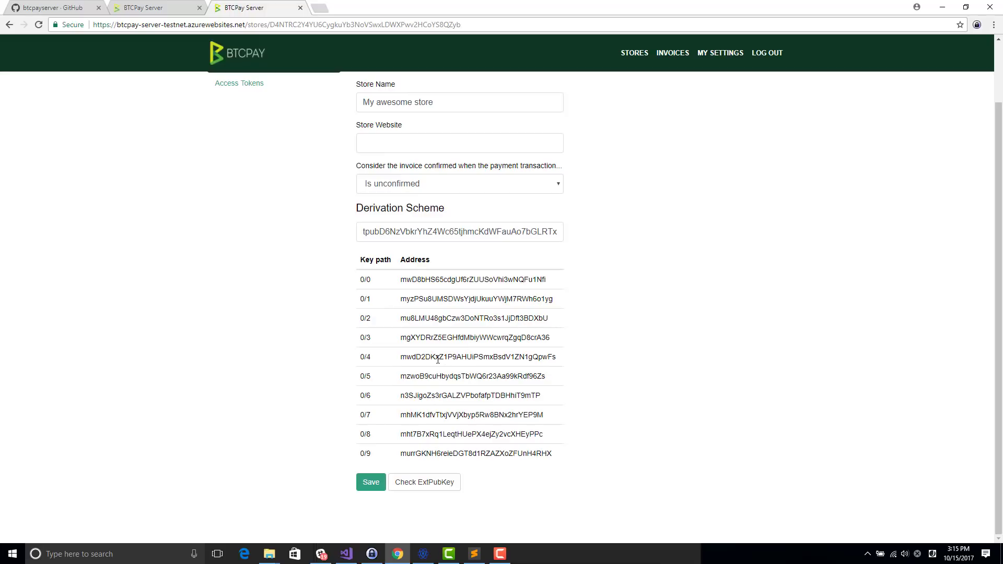
key(alt+Tab)
Step: Show Electrum's Receive tab and select the current receiving address
click(429, 181)
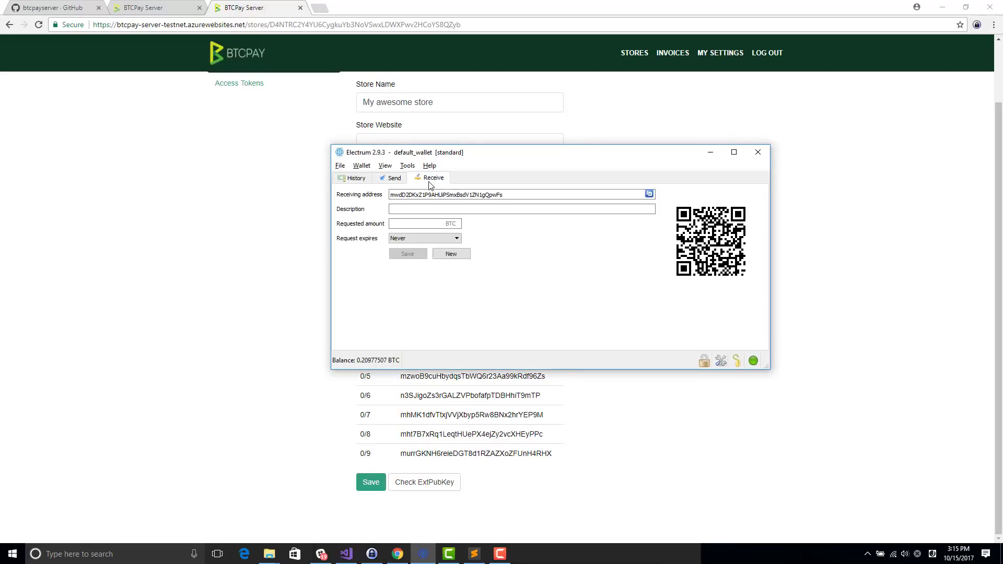
double_click(400, 196)
key(ctrl+c)
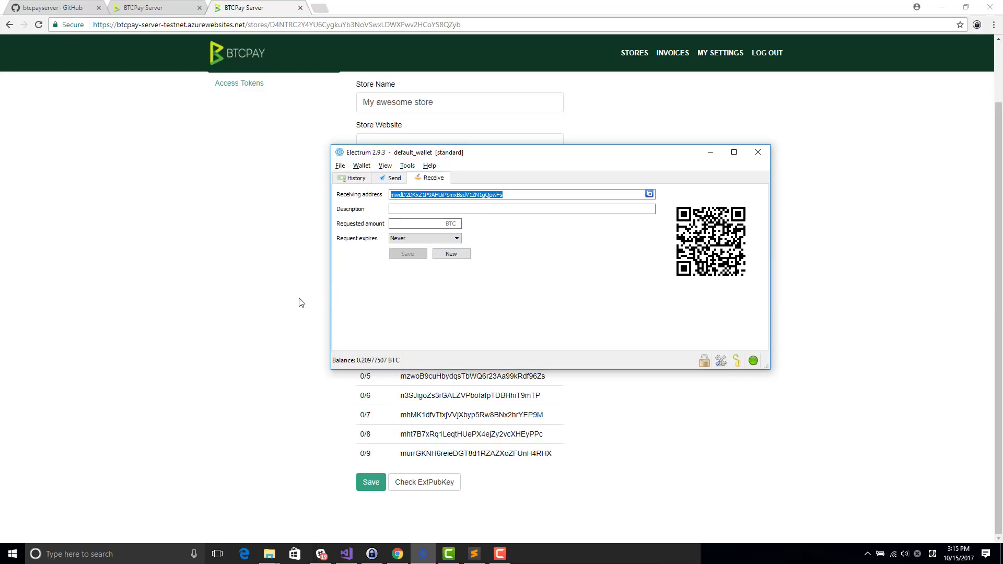
Step: Search the derived-address list for the Electrum receiving address, matching key path 0/4
click(320, 239)
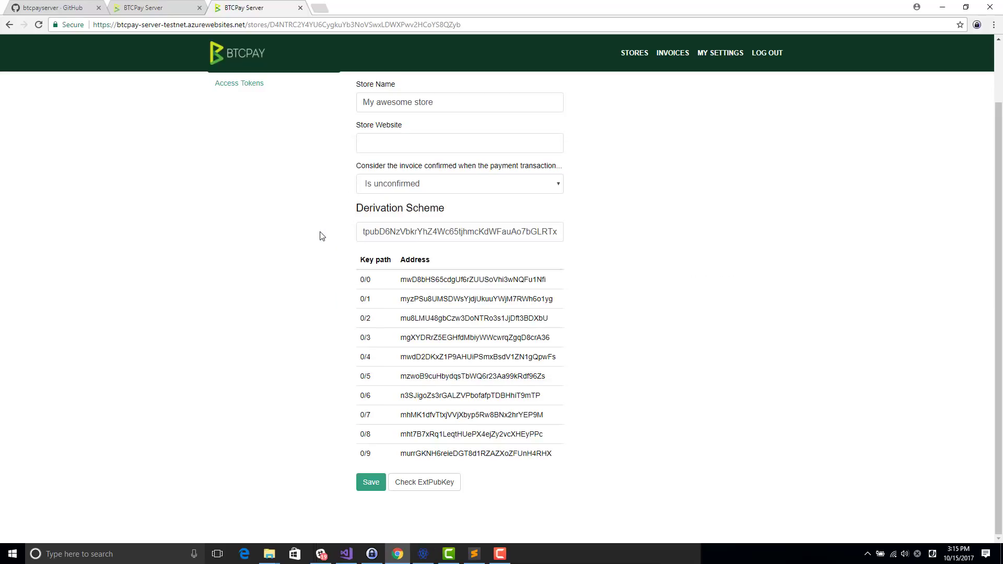
key(ctrl+f)
key(ctrl+v)
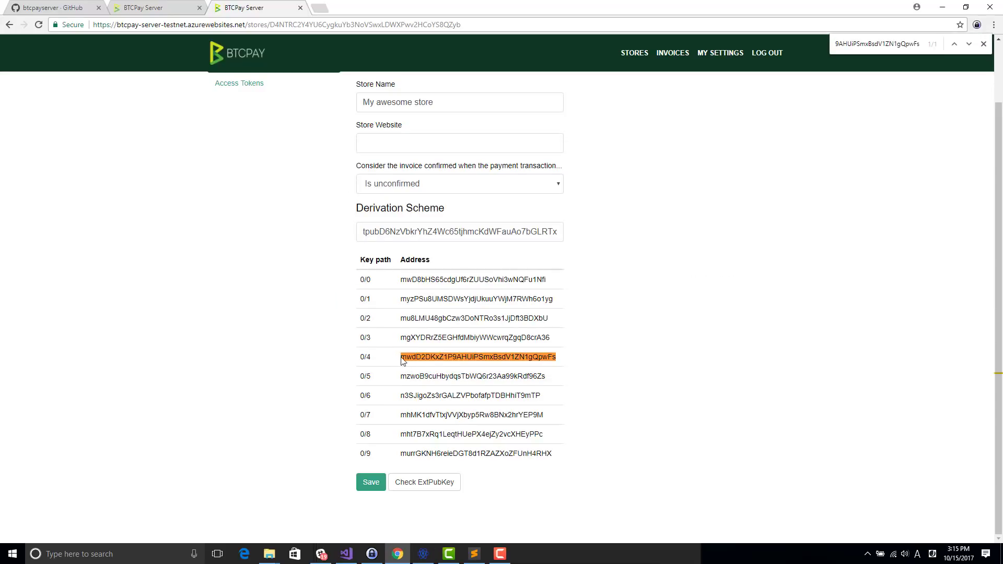
drag(400, 355, 555, 457)
Step: Save the store settings with the new -[legacy] derivation scheme
click(535, 241)
key(ctrl+a)
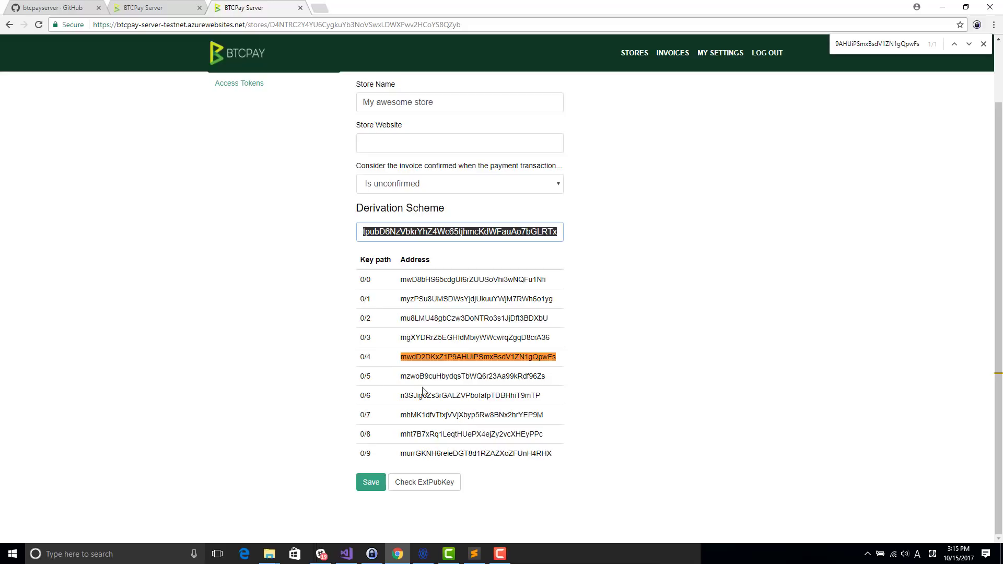
click(330, 464)
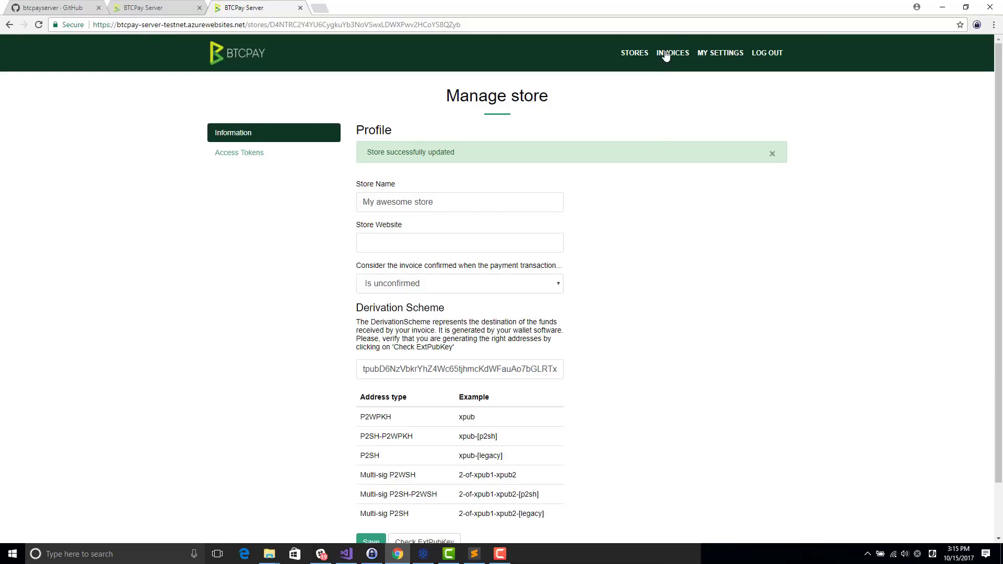
Step: Create a new invoice for 150 USD from the Invoices page
click(665, 54)
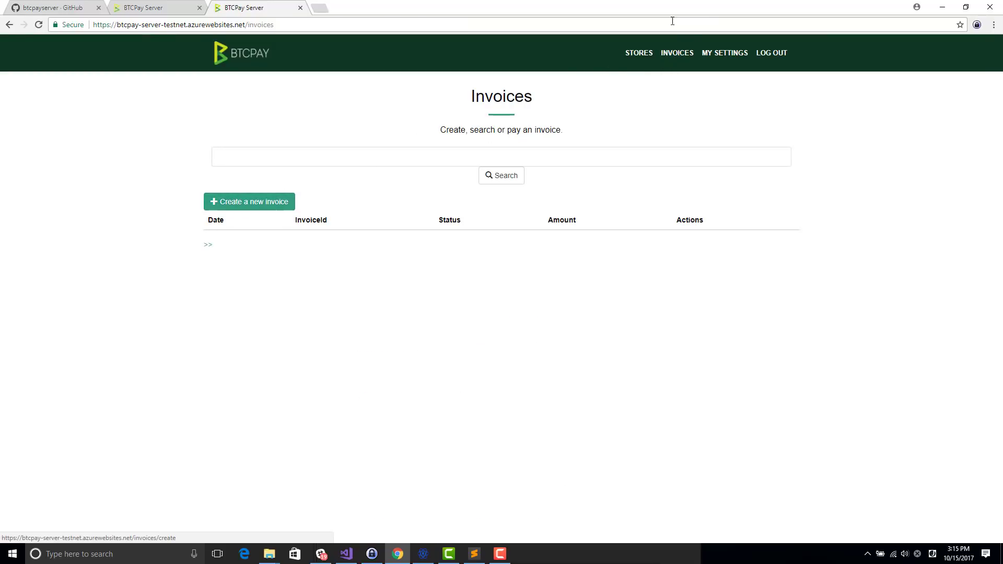
click(262, 205)
click(260, 150)
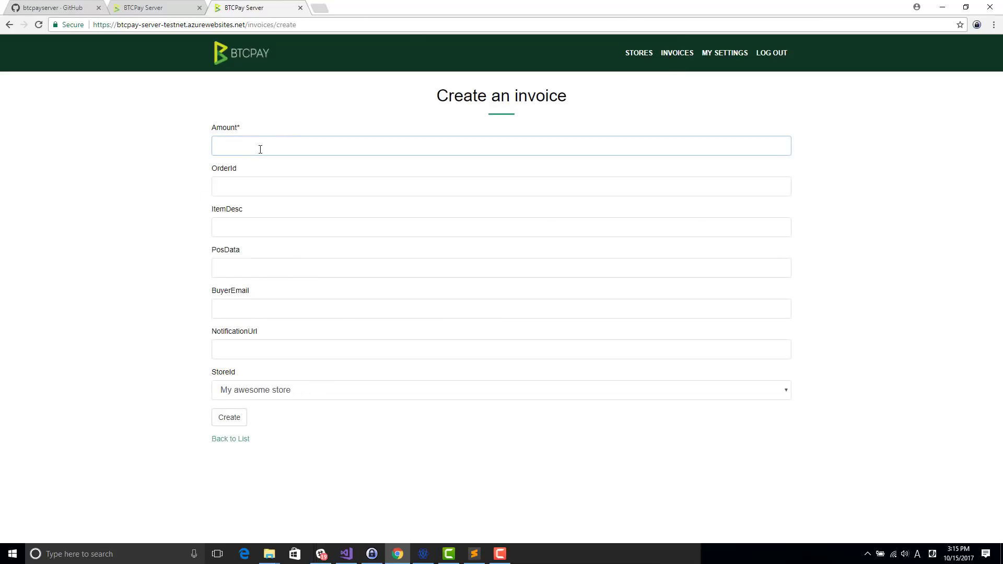
text(150)
click(225, 417)
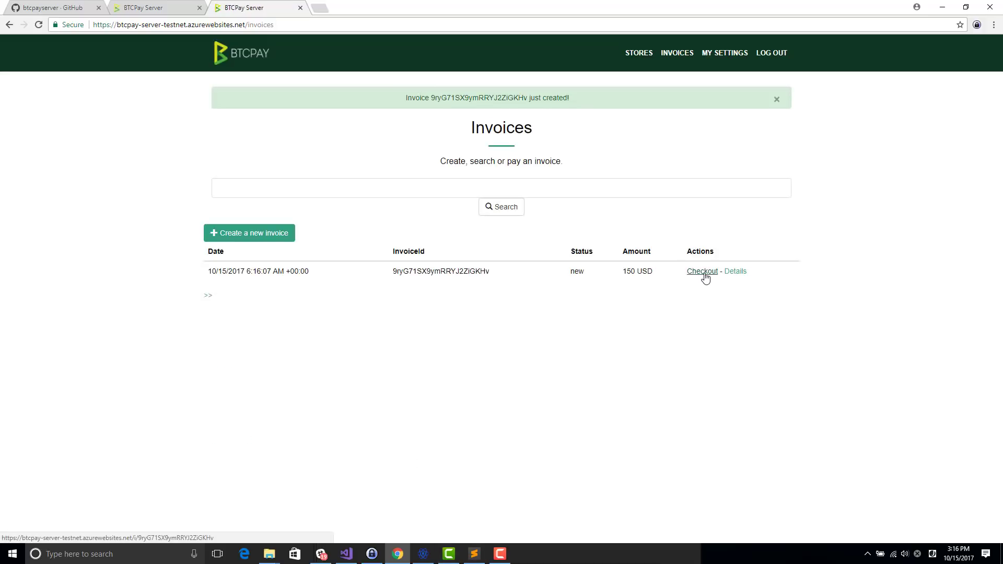
Step: Open the invoice checkout, submit a buyer contact e-mail, and show the payment address as text
click(702, 272)
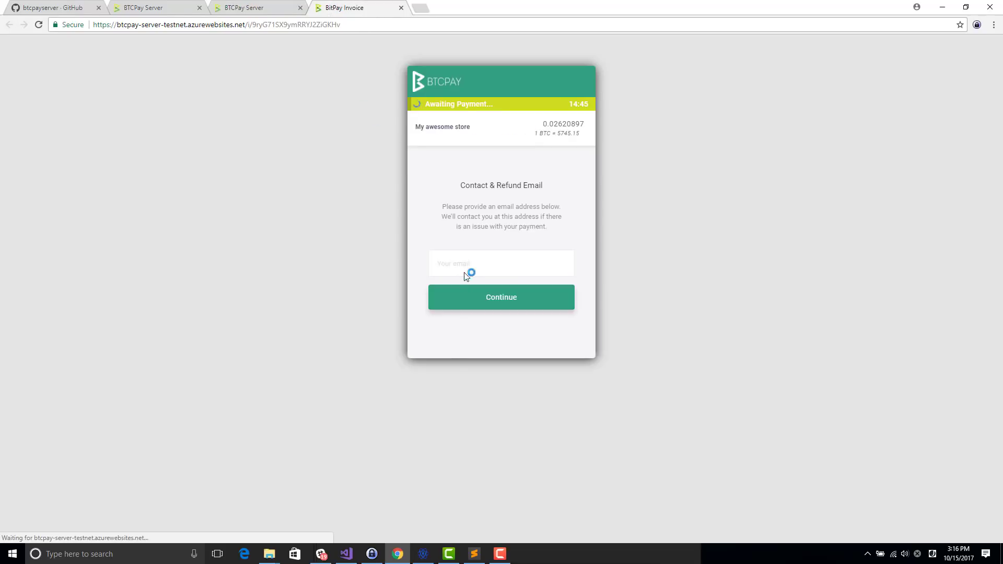
click(468, 265)
text(buyer@)
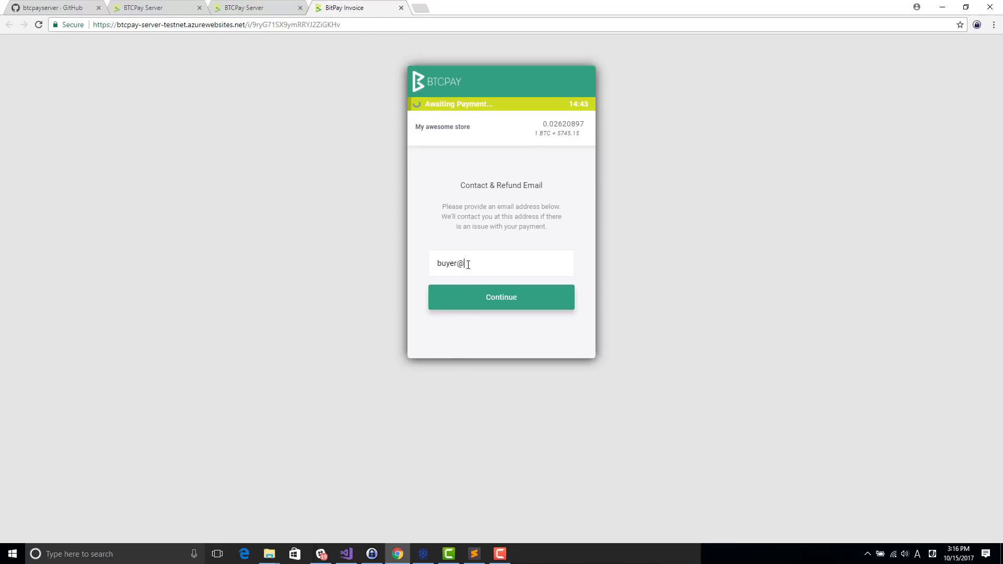
text(gmail.com)
click(491, 294)
click(549, 159)
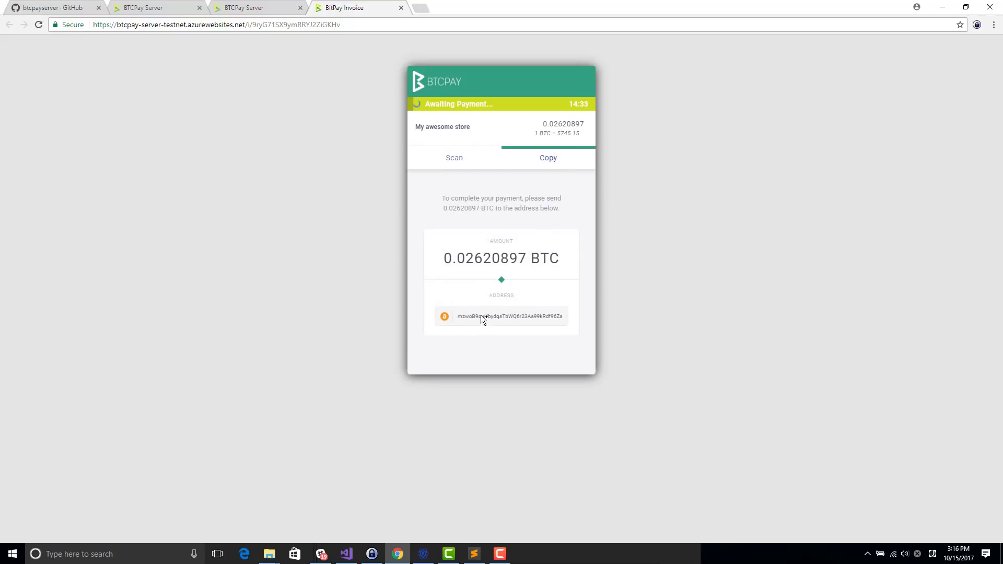
Step: Copy the invoice's payment address into the Pay to field of Electrum's Send tab
click(480, 316)
key(alt+Tab)
click(472, 168)
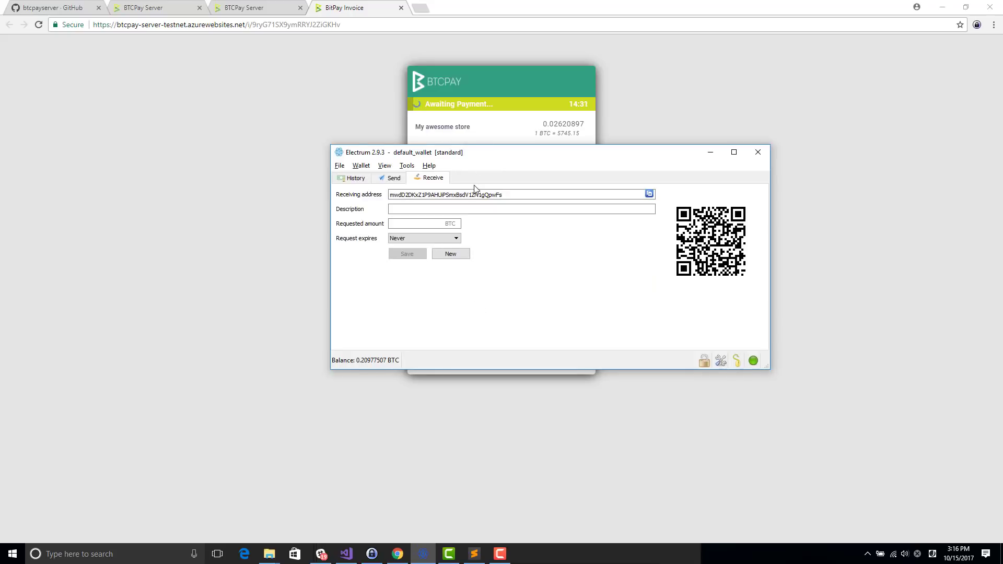
key(alt+Tab)
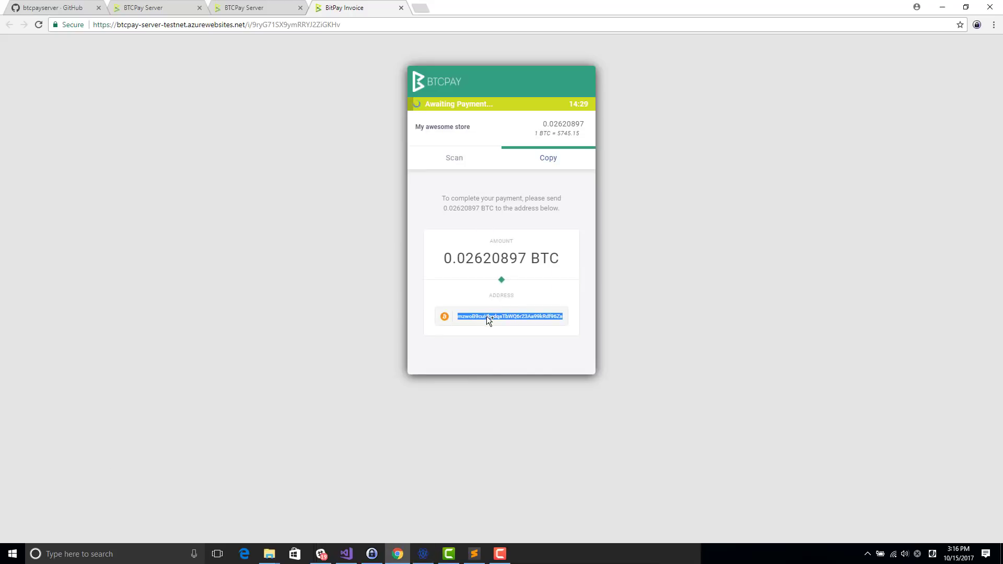
key(alt+Tab)
click(399, 181)
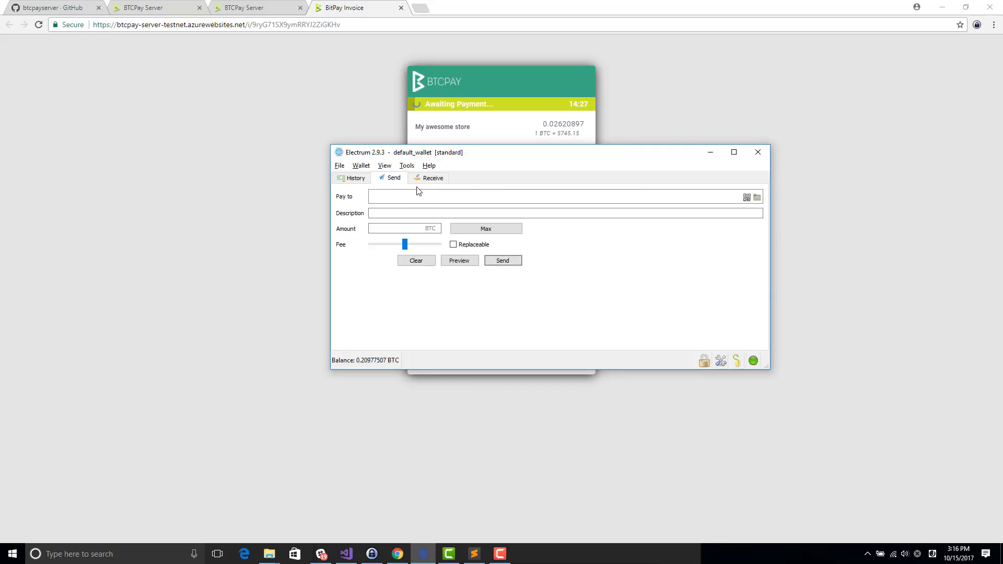
click(419, 198)
text(mzwoB9cuHbydqsTbWQ6r23Aa99kRdf96Zs)
Step: Send 0.02620897 BTC with Replaceable unchecked and confirm the transaction
key(alt+Tab)
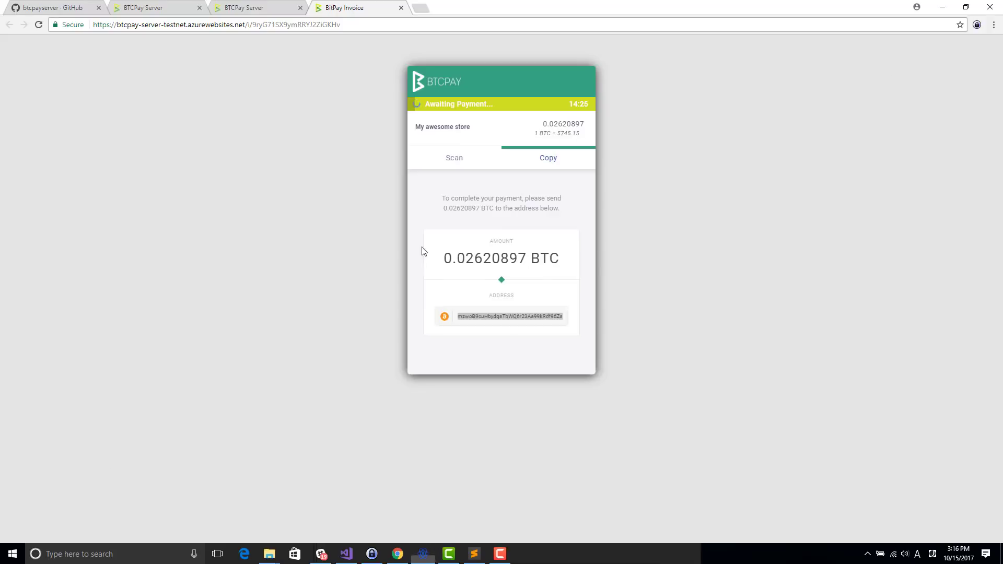
click(497, 259)
key(alt+Tab)
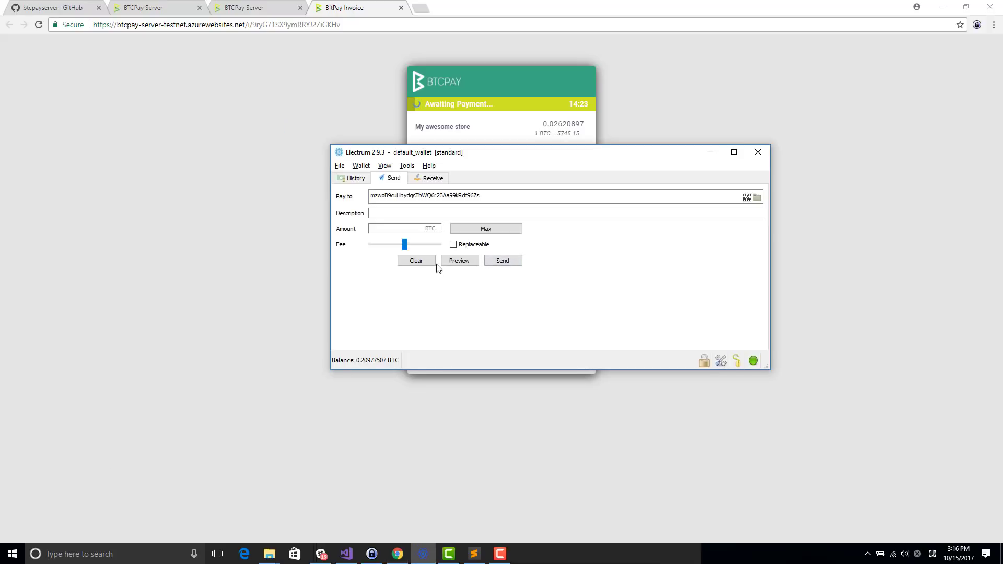
click(408, 230)
text(0.02620897)
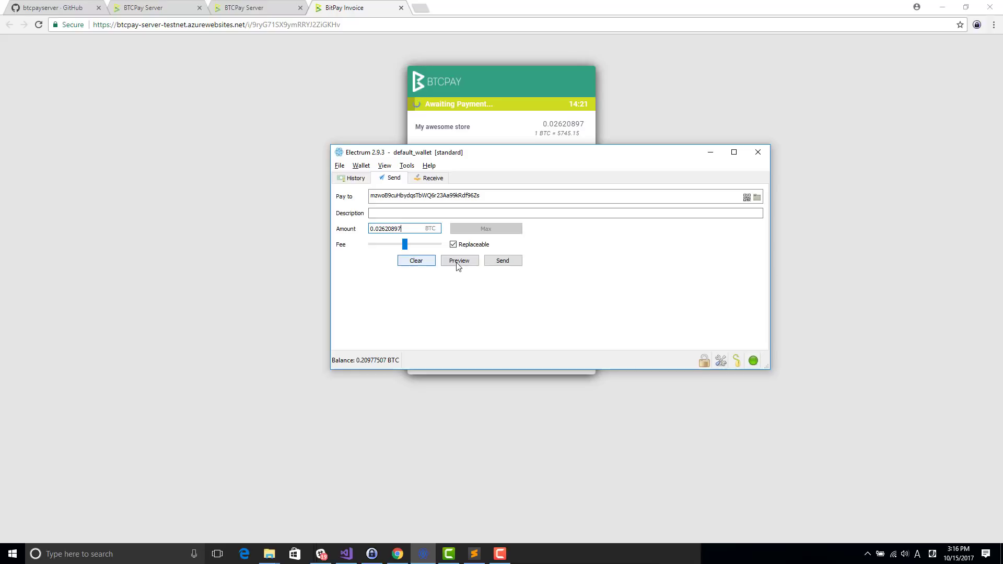
click(486, 245)
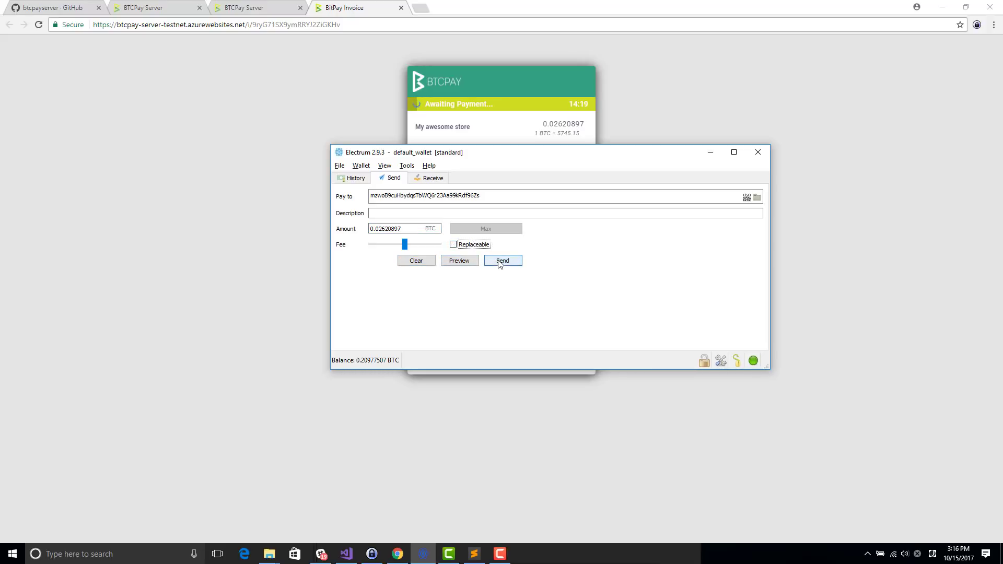
click(504, 261)
click(549, 283)
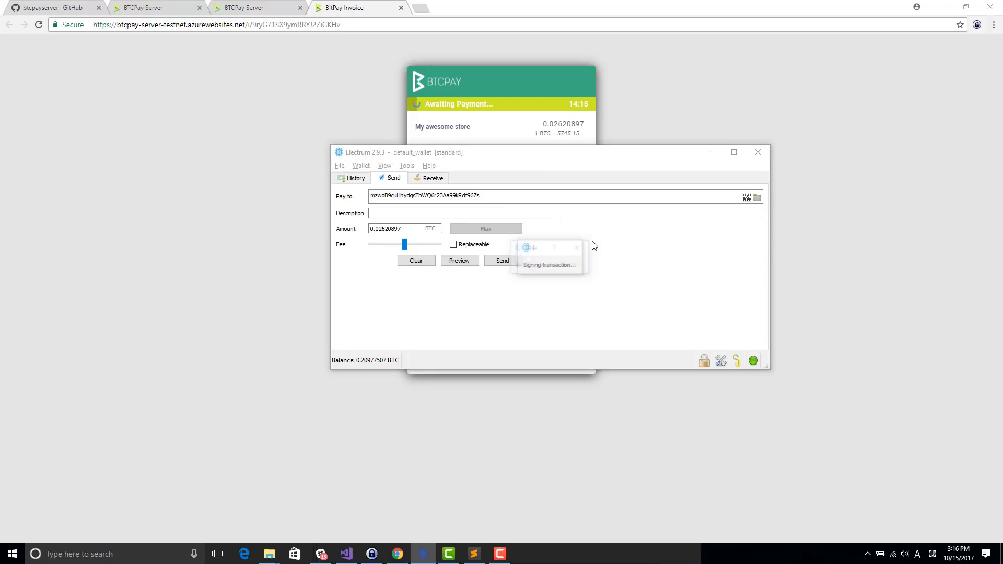
click(643, 278)
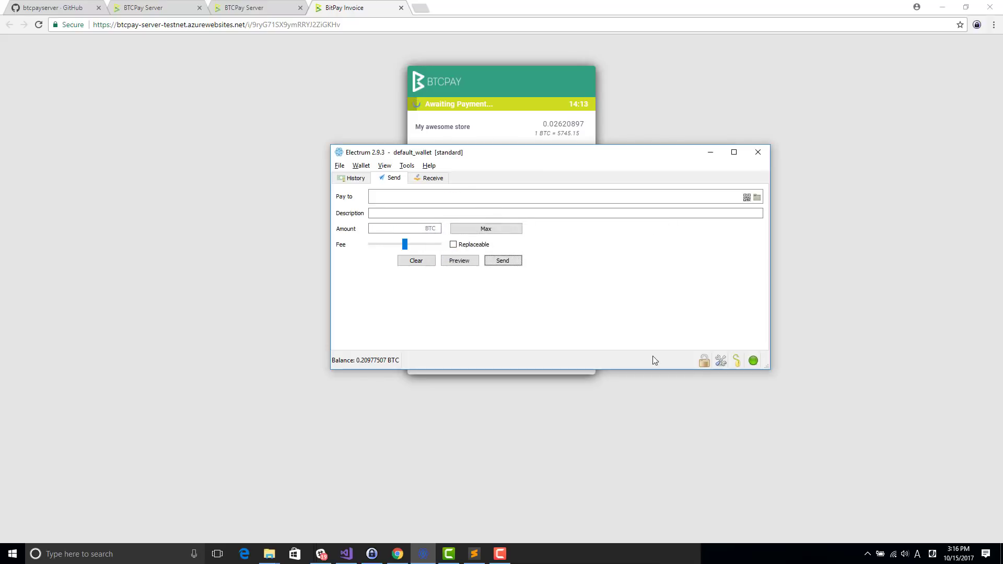
click(662, 406)
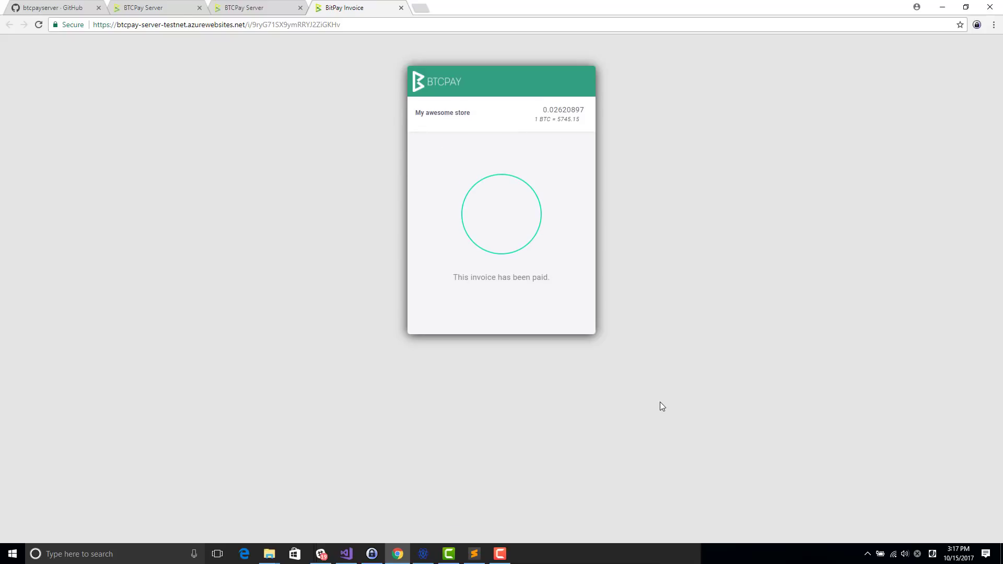
Step: Copy the invoice ID from the checkout URL, close the checkout, and refresh the Invoices list
key(ctrl+l)
key(End)
key(ctrl+shift+Left)
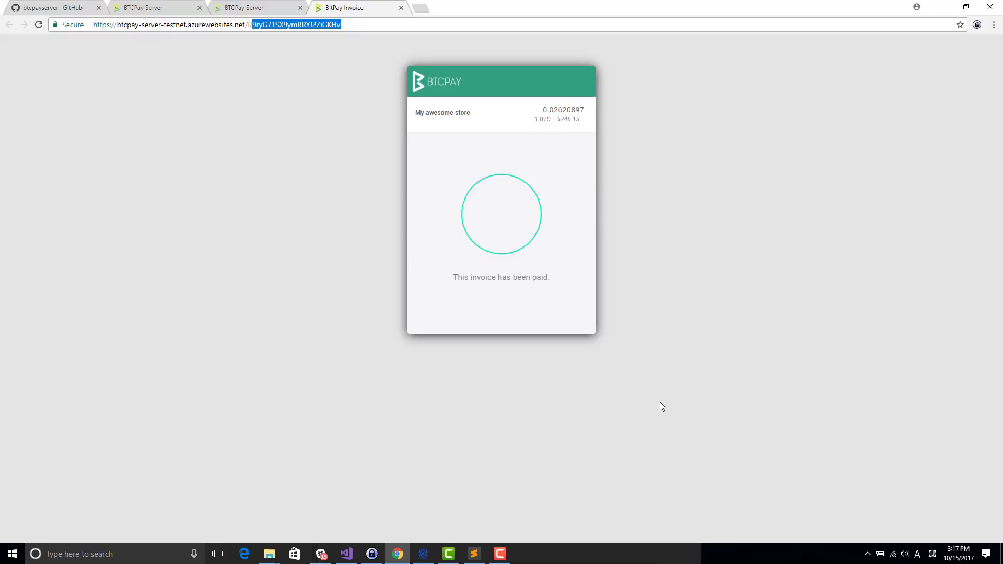
key(ctrl+w)
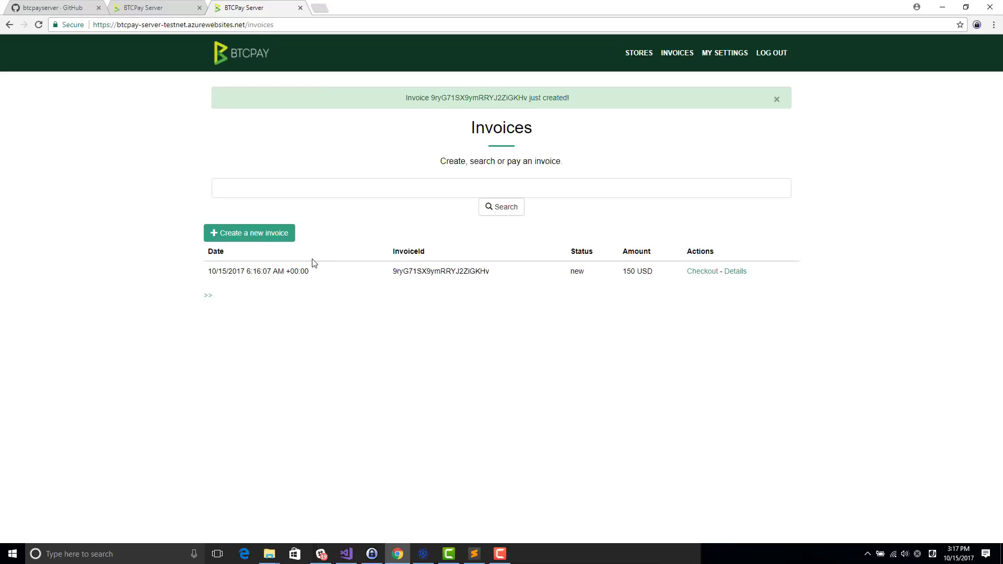
key(F5)
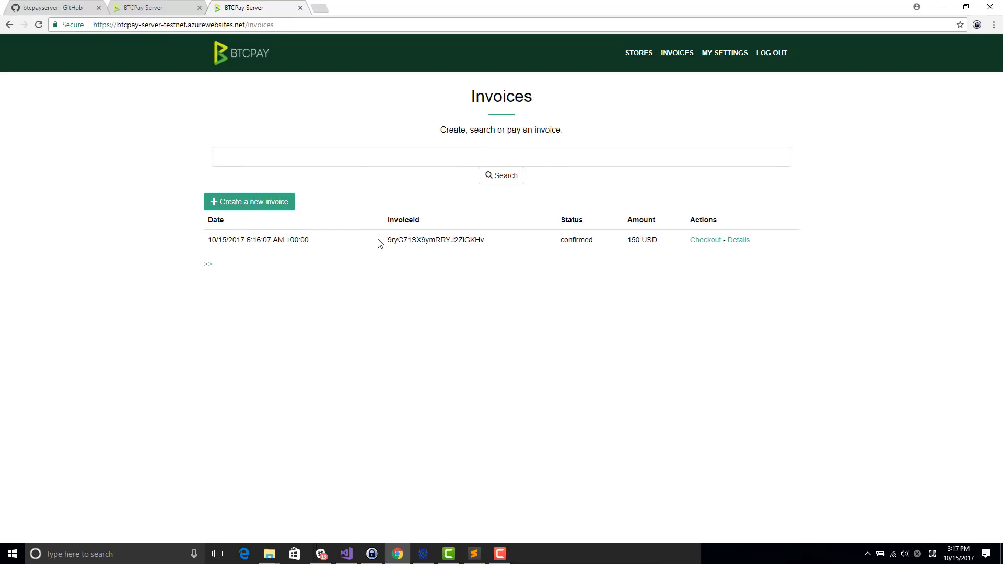
Step: Search the Invoices list by the paid invoice's ID
click(384, 162)
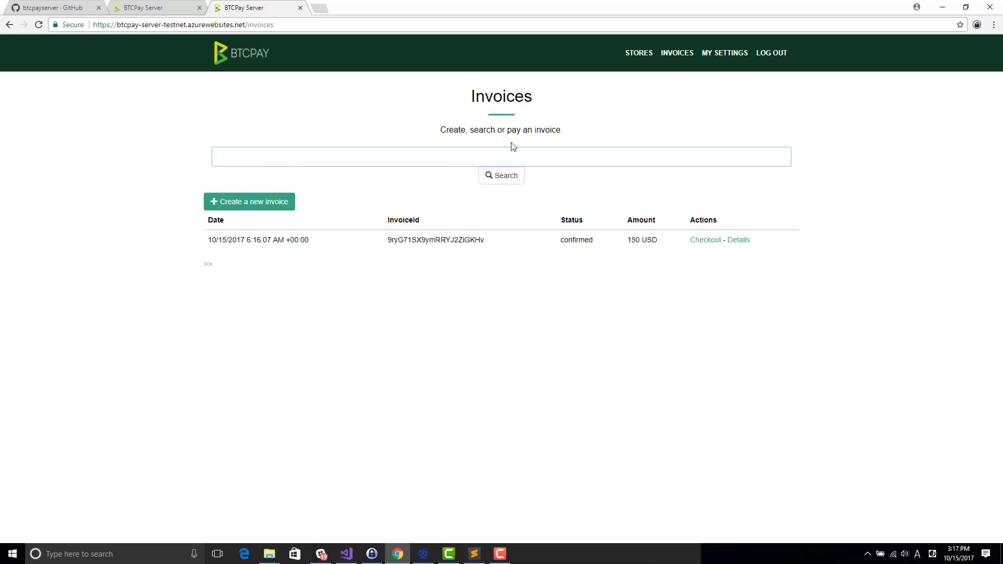
drag(425, 236, 421, 238)
double_click(422, 240)
key(ctrl+c)
click(337, 157)
key(ctrl+v)
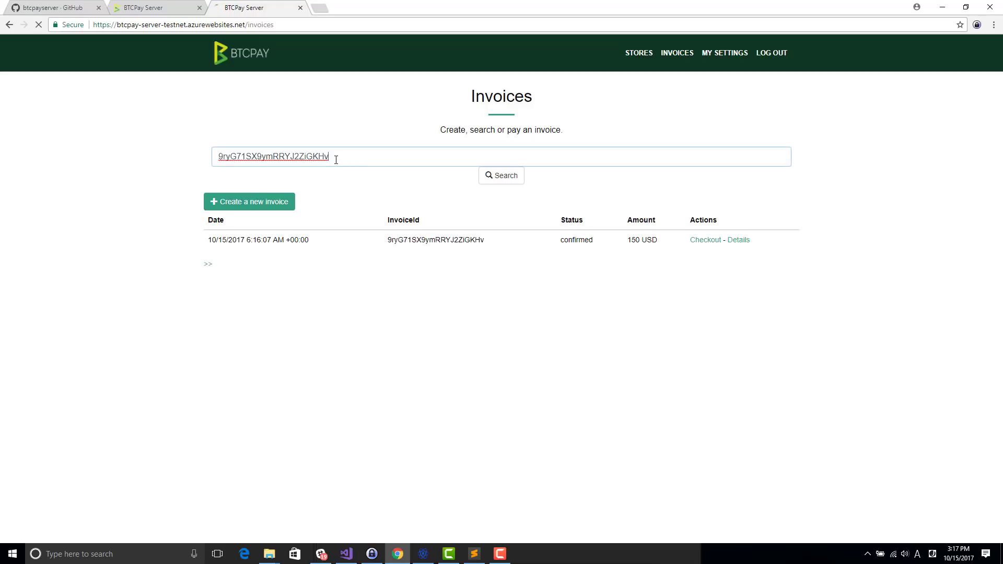
key(Return)
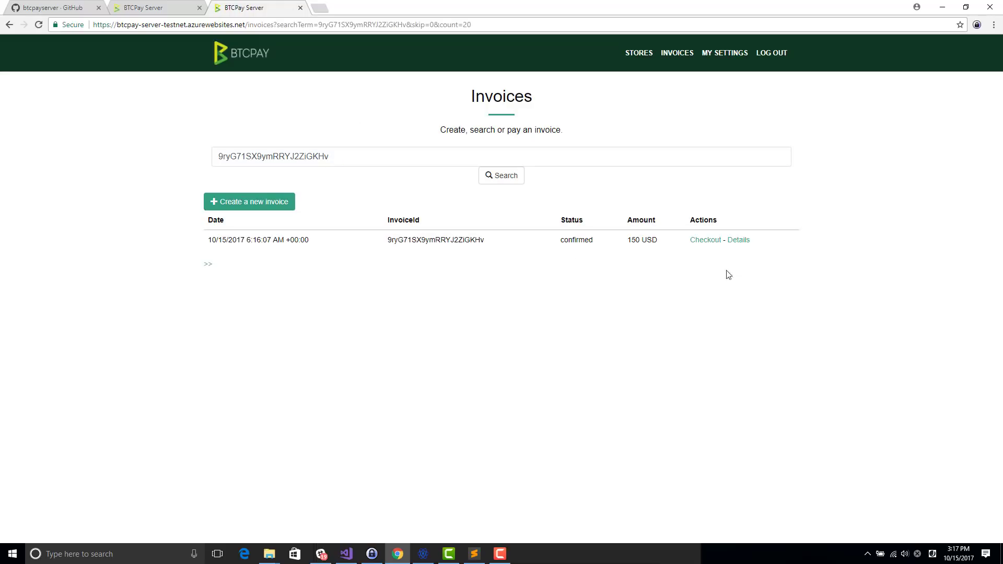
Step: Open the 150 USD invoice's details and select the payment's deposit address
click(742, 240)
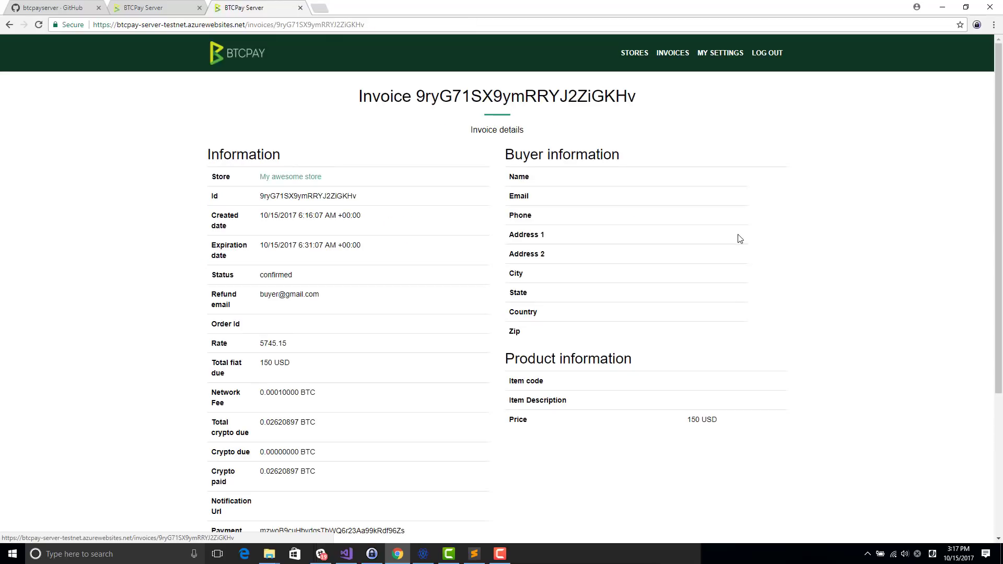
scroll(466, 251, down, 2)
scroll(479, 170, up, 2)
scroll(479, 186, down, 3)
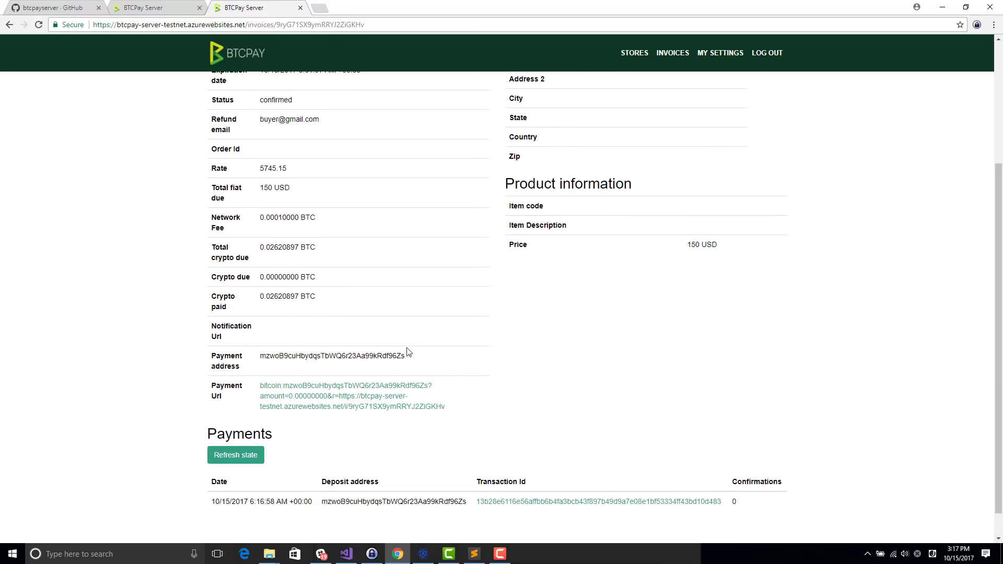
scroll(386, 407, down, 1)
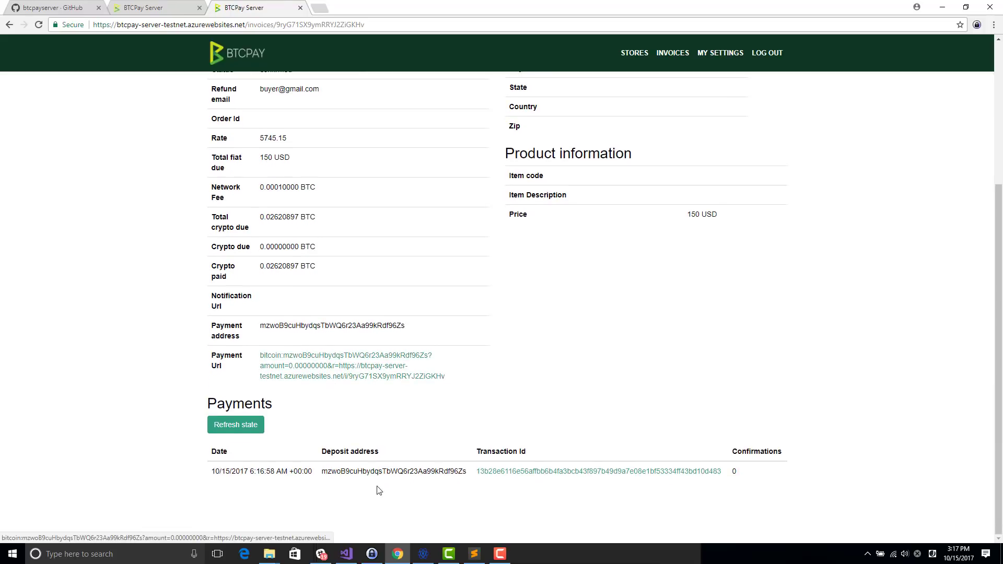
double_click(354, 471)
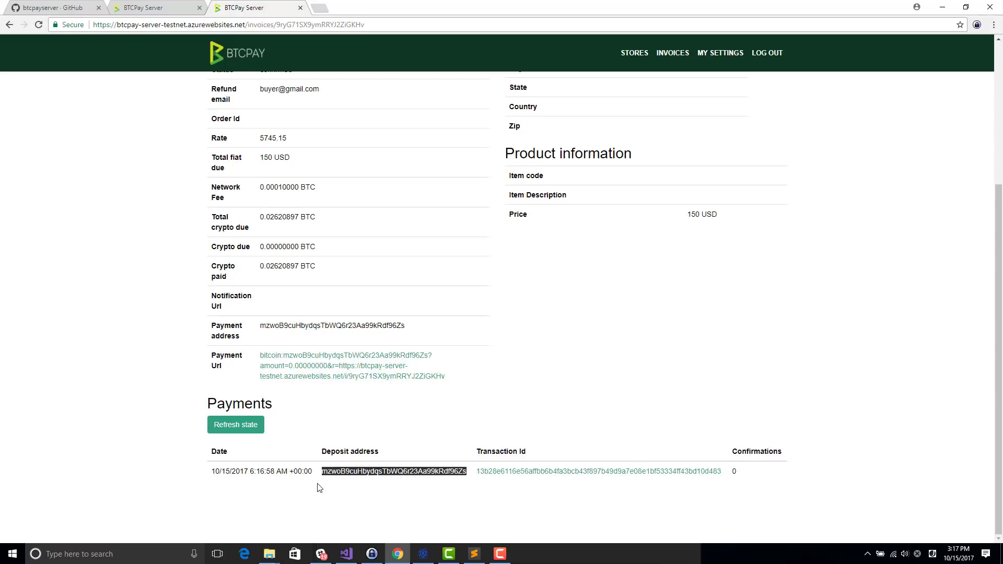
Step: Highlight the invoice's confirmed Status value
scroll(213, 217, up, 3)
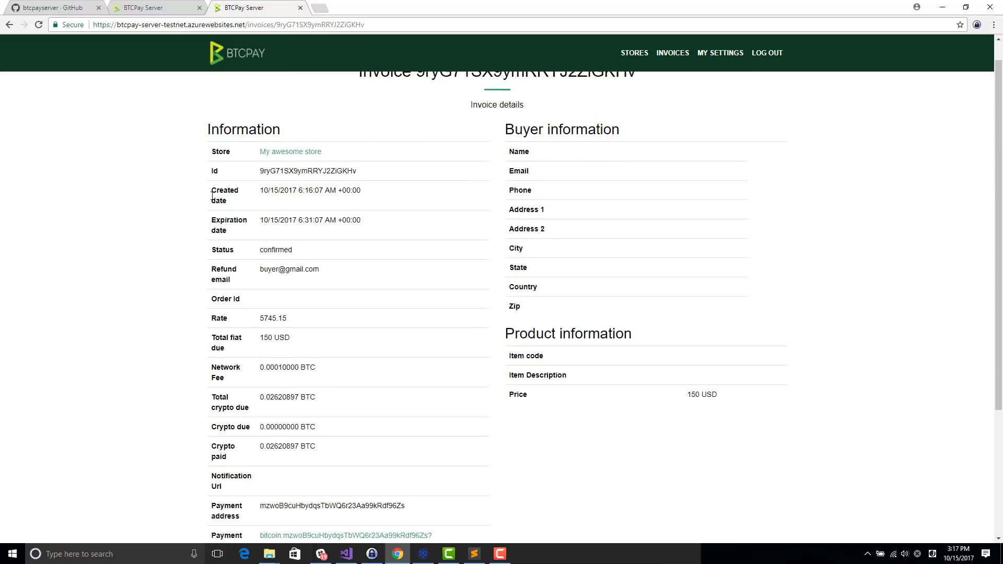
double_click(276, 250)
scroll(276, 389, down, 3)
scroll(307, 188, up, 1)
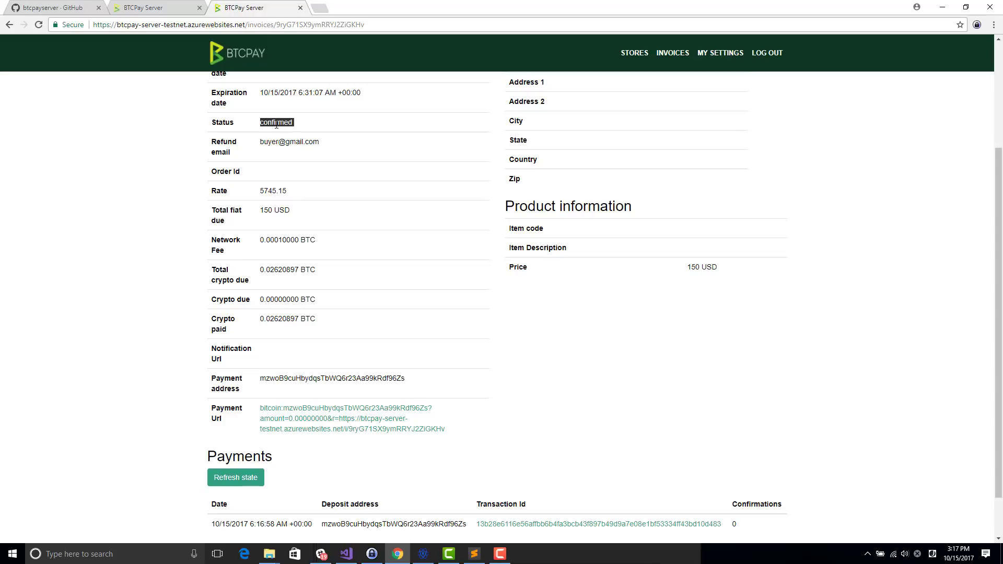
double_click(276, 124)
click(298, 127)
double_click(272, 129)
drag(306, 130, 266, 124)
scroll(309, 448, down, 1)
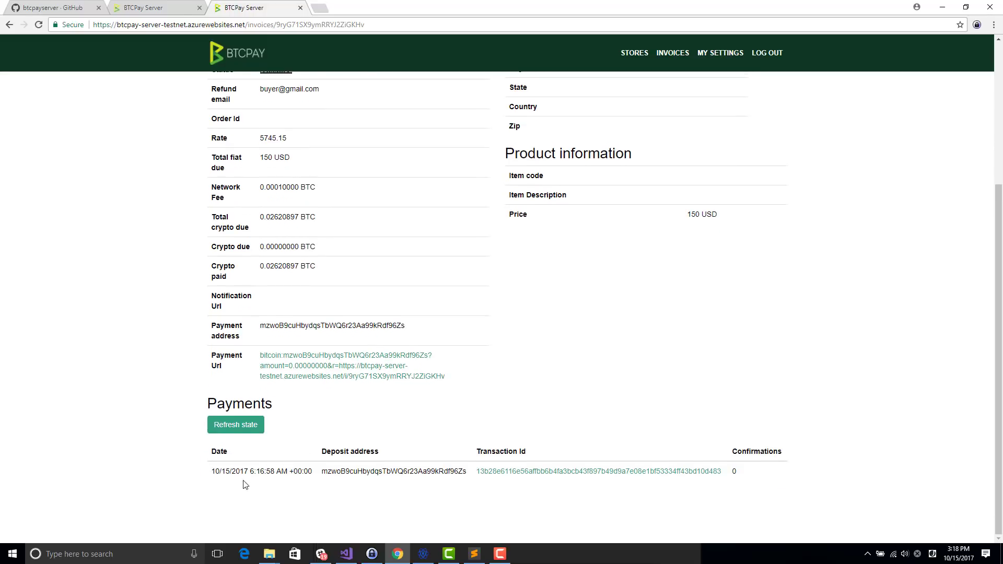
Step: Open the payment's Transaction Id link in a new SmartBit explorer tab
right_click(581, 473)
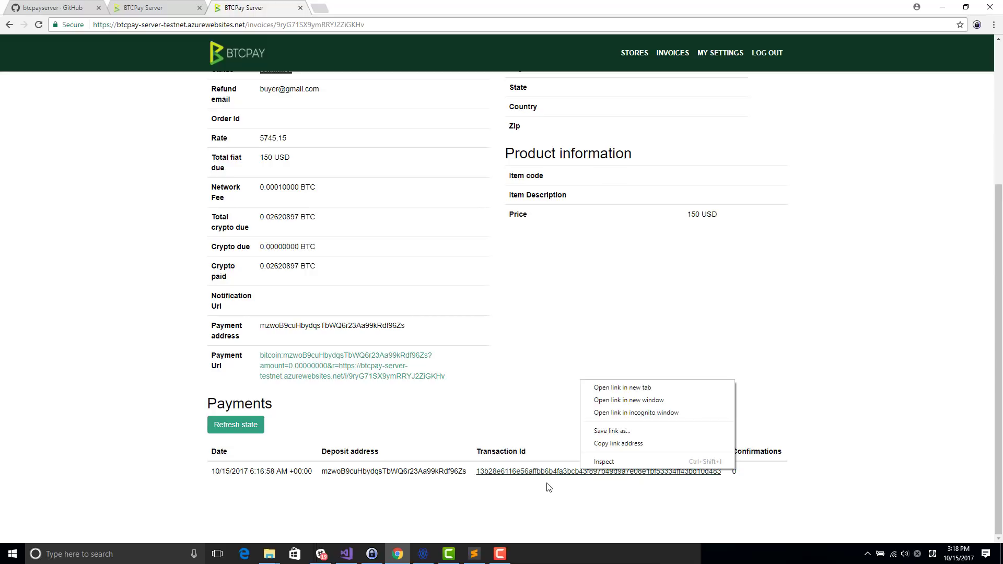
key(t)
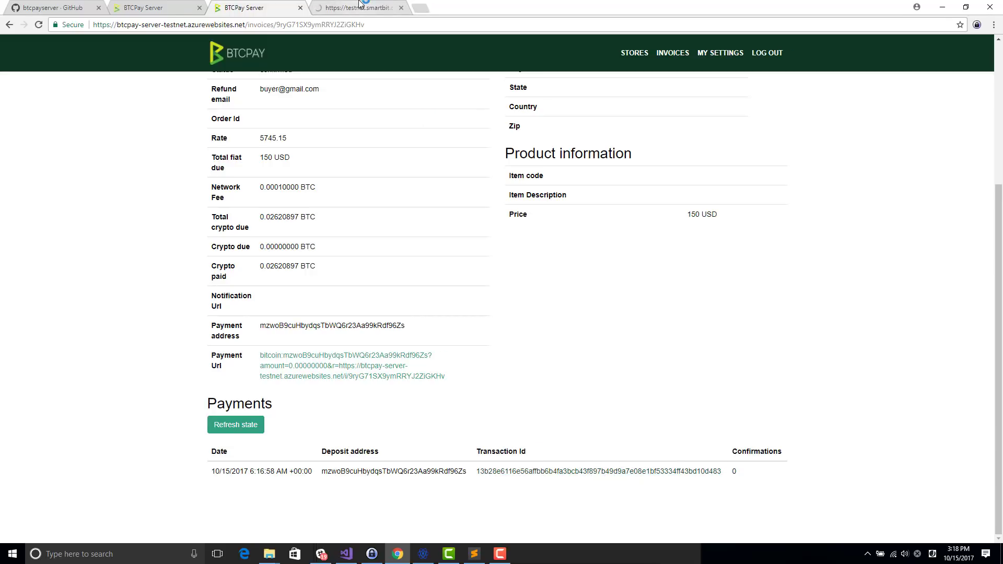
click(355, 6)
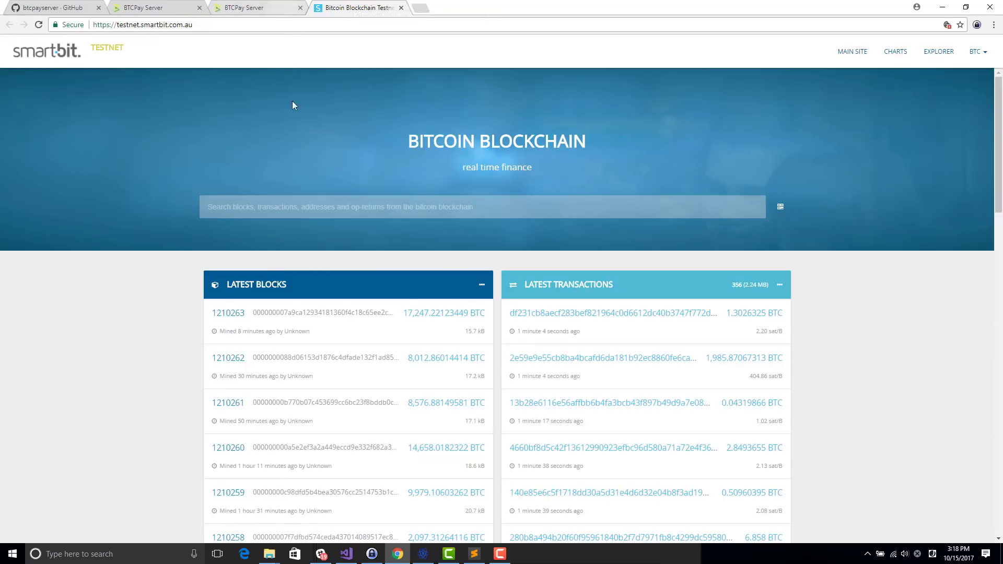
click(235, 4)
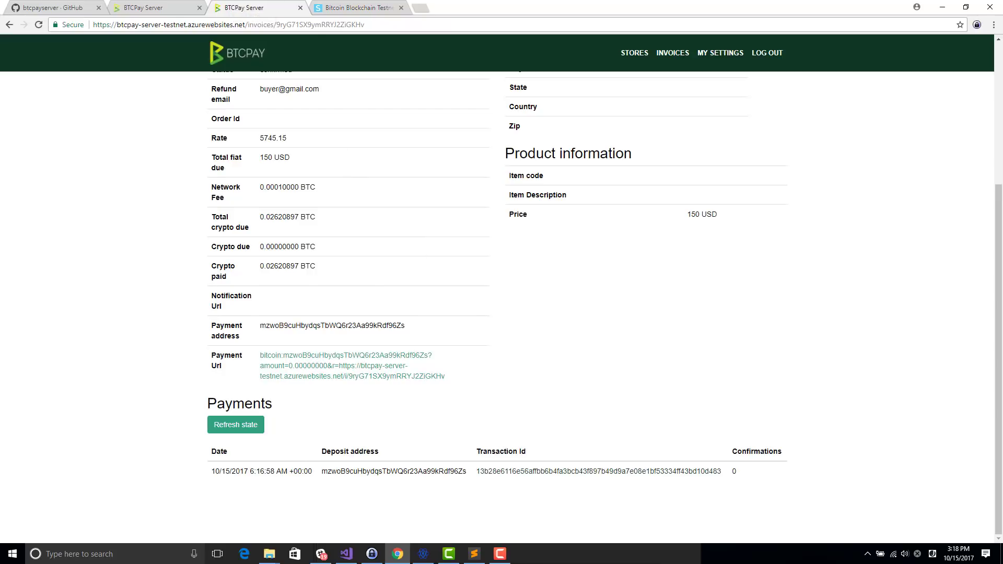
Step: Look up the payment's transaction ID on SmartBit testnet, then return to the BTCPay invoice
drag(475, 472, 728, 469)
key(ctrl+c)
click(319, 4)
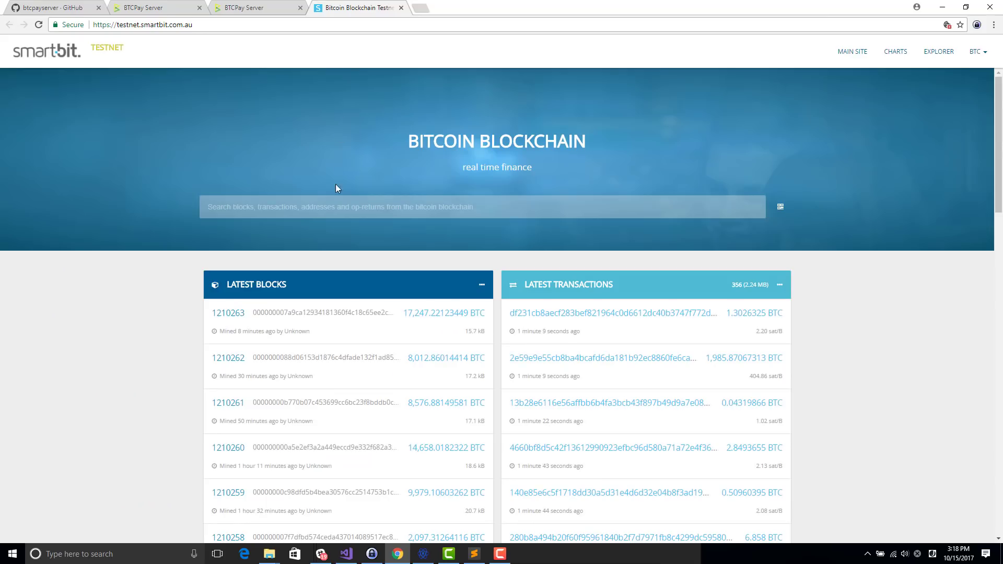
click(332, 207)
key(ctrl+v)
key(Return)
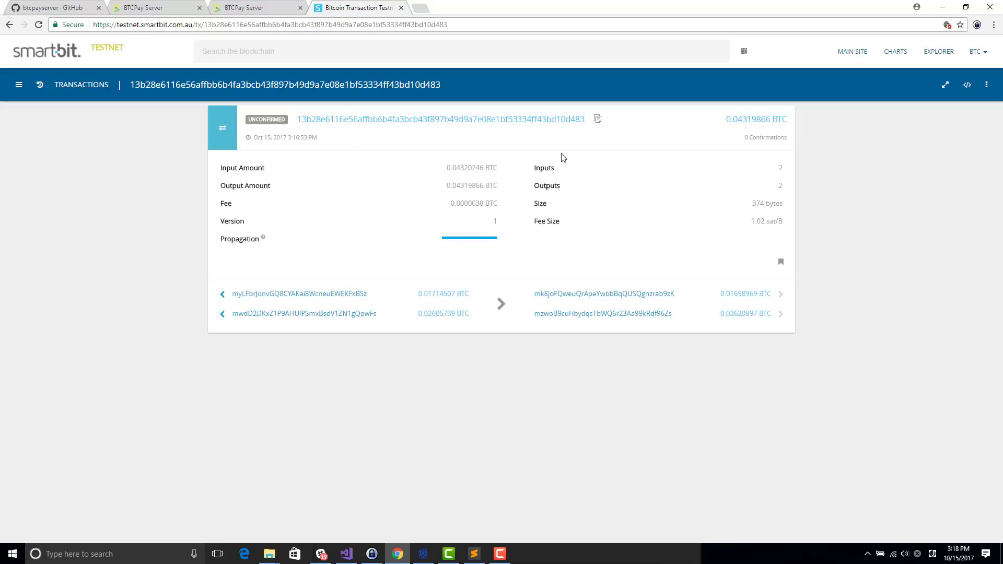
click(266, 5)
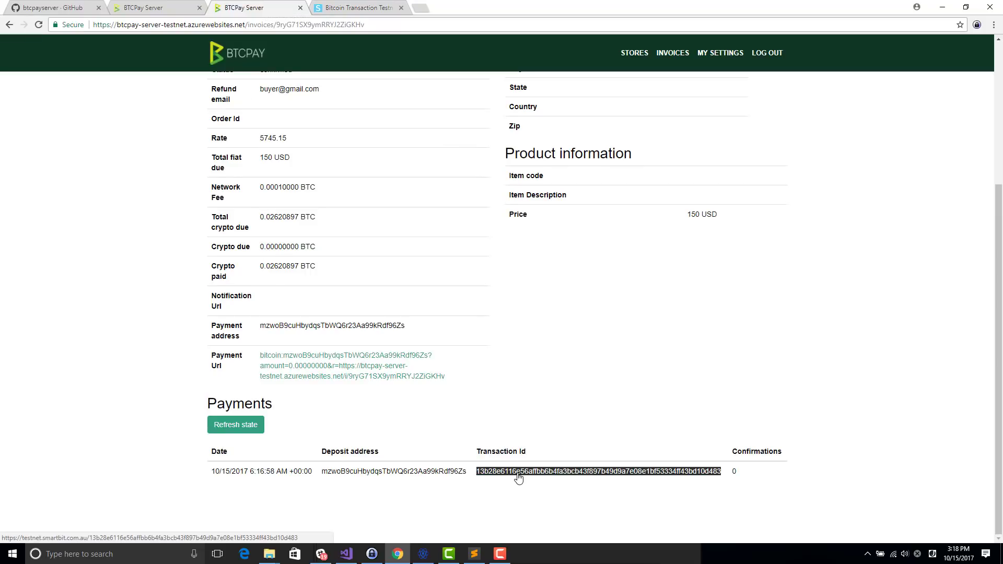
Step: Open the INVOICES list from the header and briefly select the 150 USD invoice's id
scroll(586, 52, up, 4)
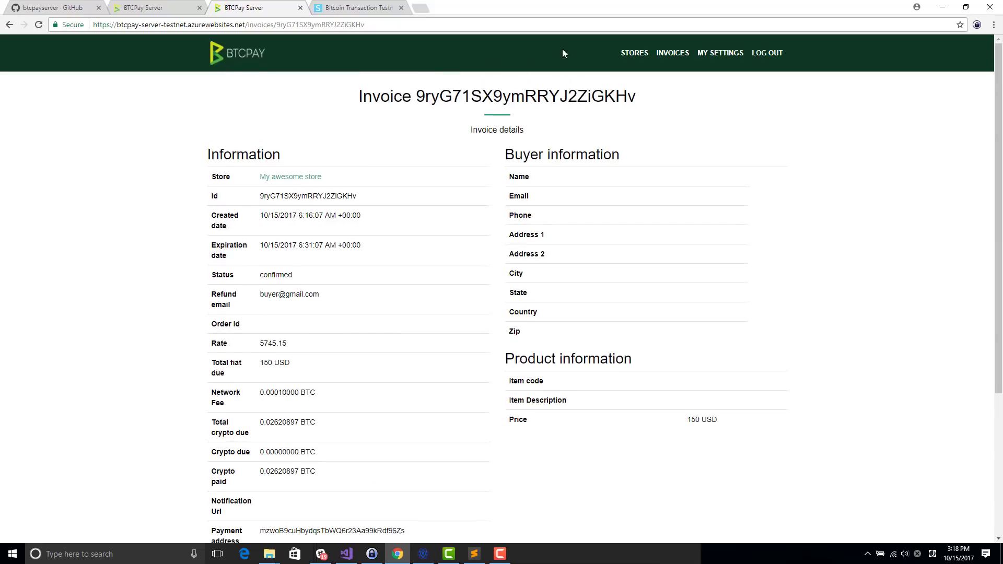
click(676, 53)
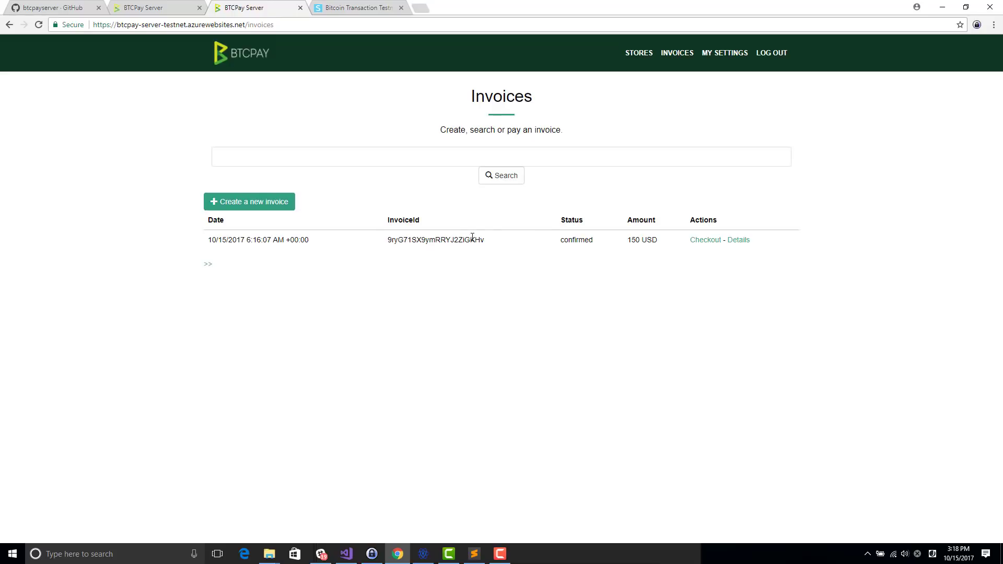
double_click(473, 238)
click(576, 240)
Step: Go from STORES to My awesome store's settings and open its Access Tokens page
click(630, 55)
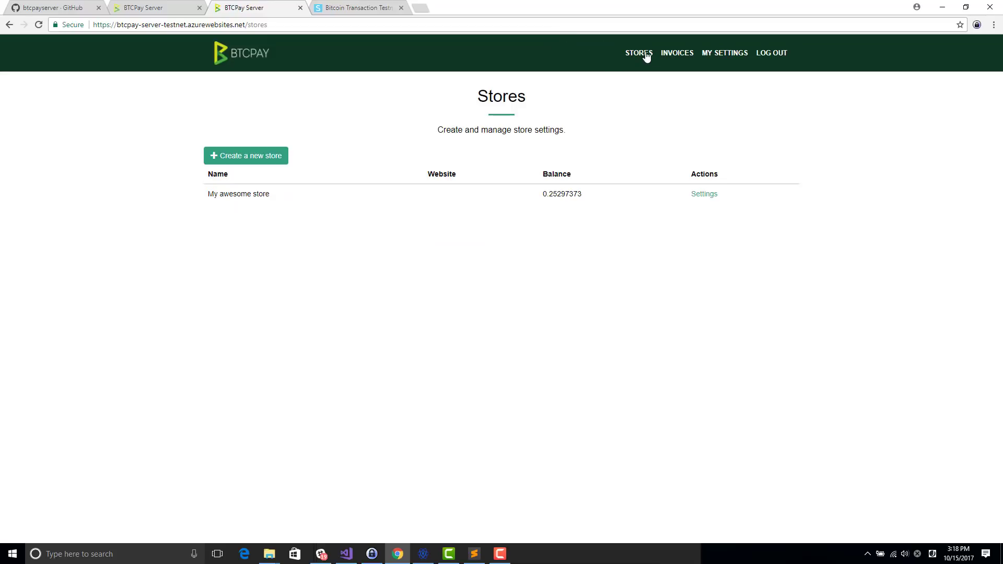
click(705, 195)
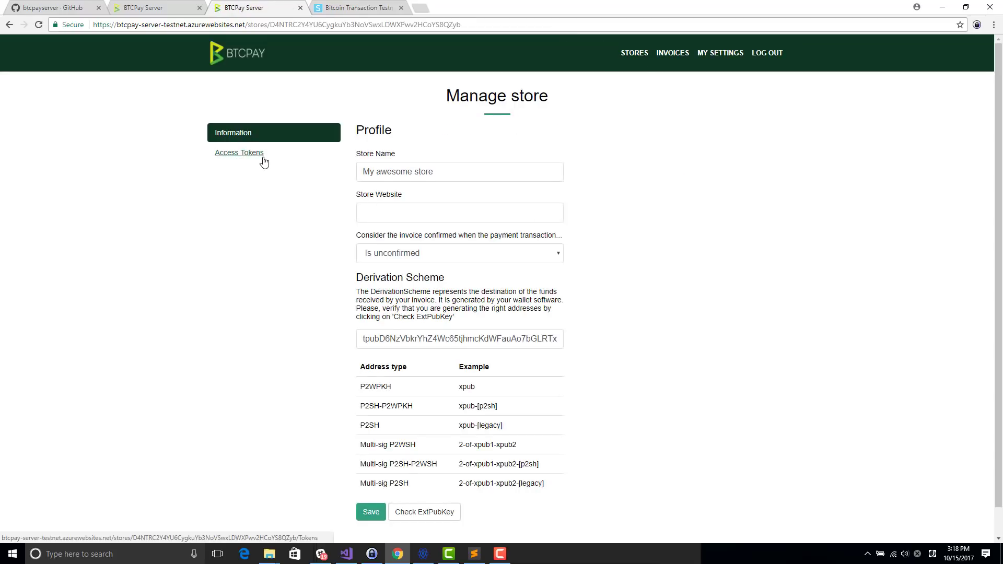
click(264, 162)
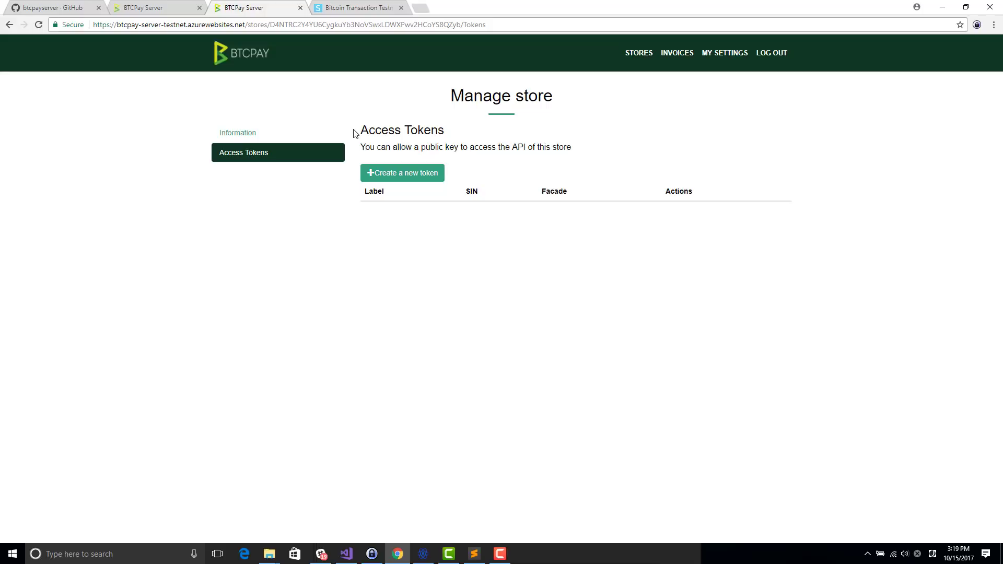
Step: Start a new access token and label it API, replacing the initial 'My Access'
click(373, 179)
click(376, 162)
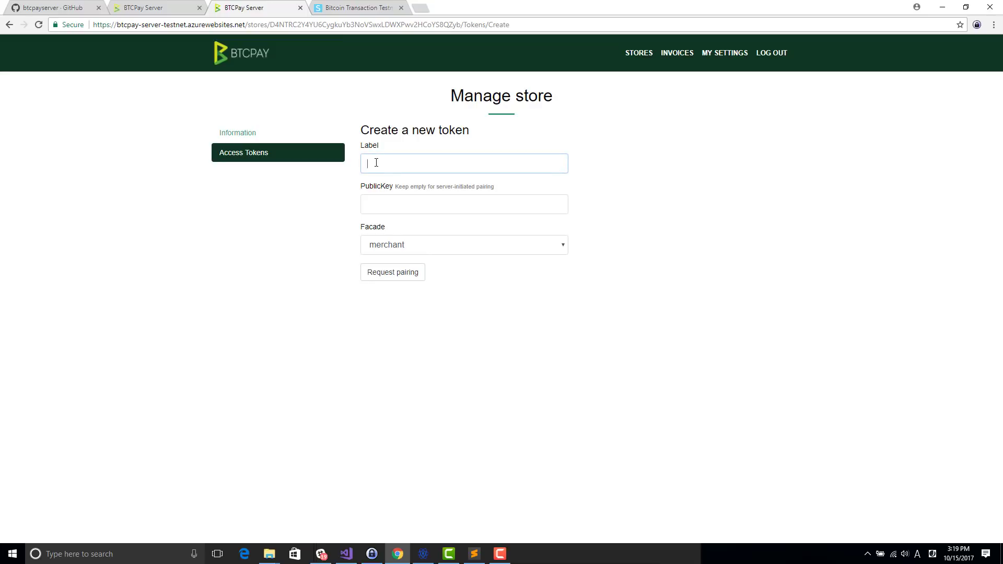
text(My Access)
key(ctrl+a)
text(API)
key(Tab)
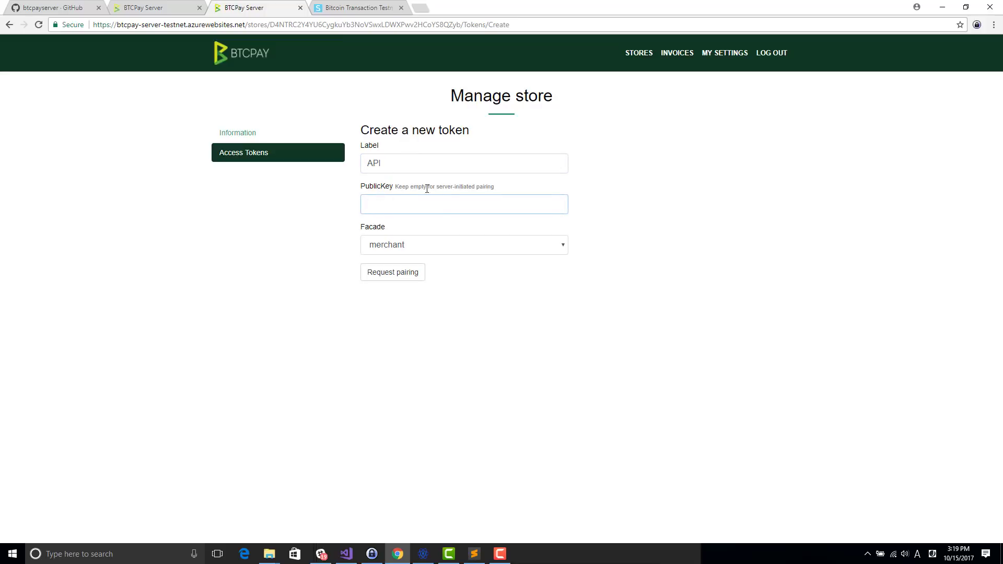
Step: Read through the PublicKey hint text and put the cursor in the PublicKey field
mouse_move(435, 188)
mouse_down()
mouse_move(459, 189)
mouse_move(438, 189)
mouse_up()
click(471, 188)
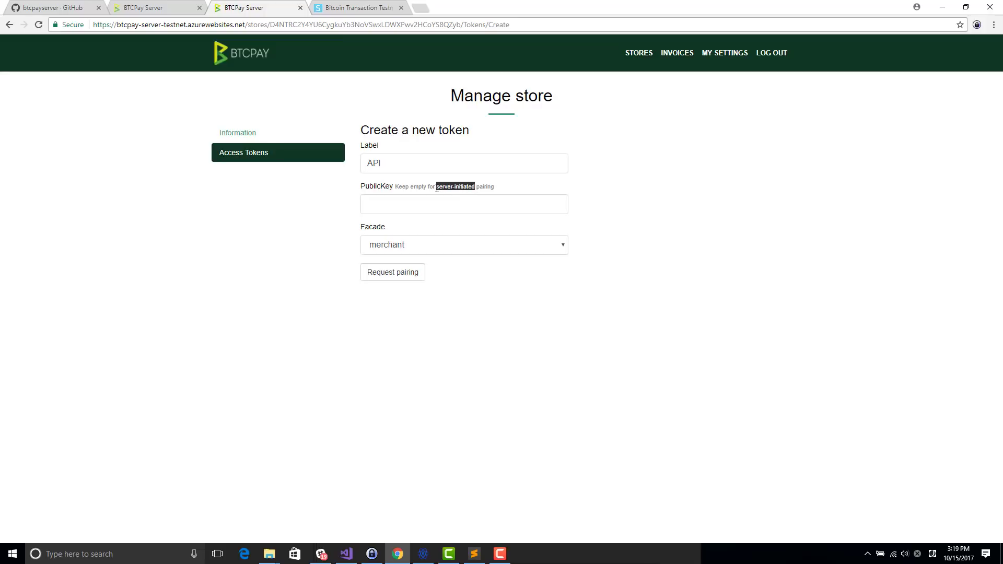
click(482, 187)
double_click(469, 187)
double_click(448, 187)
click(388, 188)
Step: Copy the saved public key from line 3 of the Sublime Text notes
key(alt+Tab)
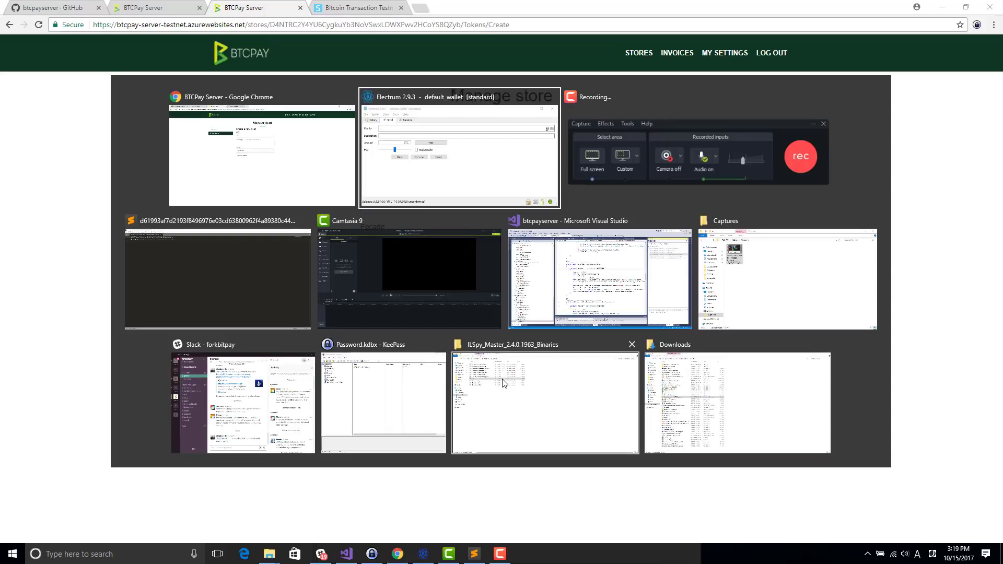
key(alt+Tab)
key(Tab)
key(Tab)
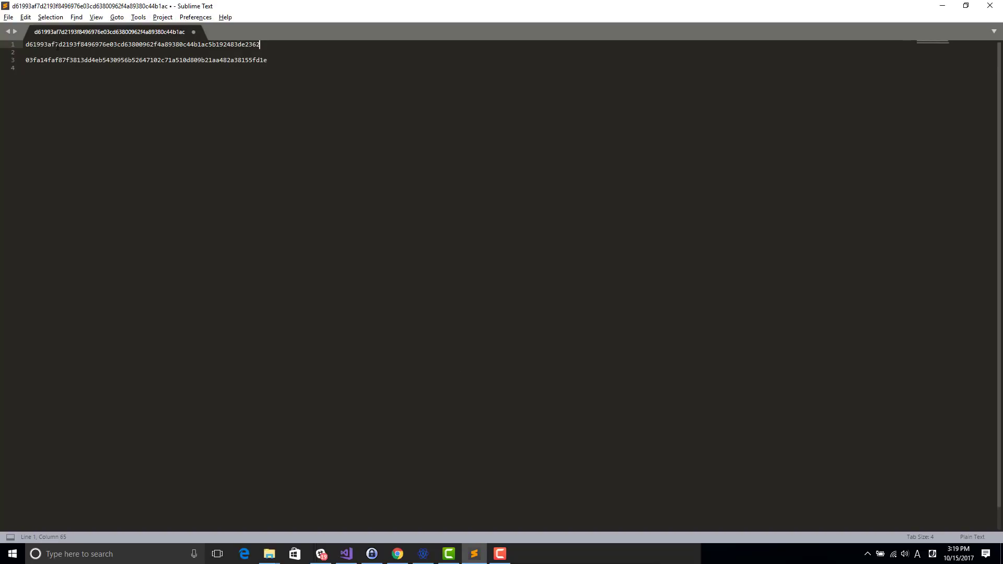
key(Down)
key(Down)
key(Home)
key(shift+End)
key(ctrl+c)
Step: Paste the key into PublicKey, request pairing, and approve it for My awesome store
key(alt+Tab)
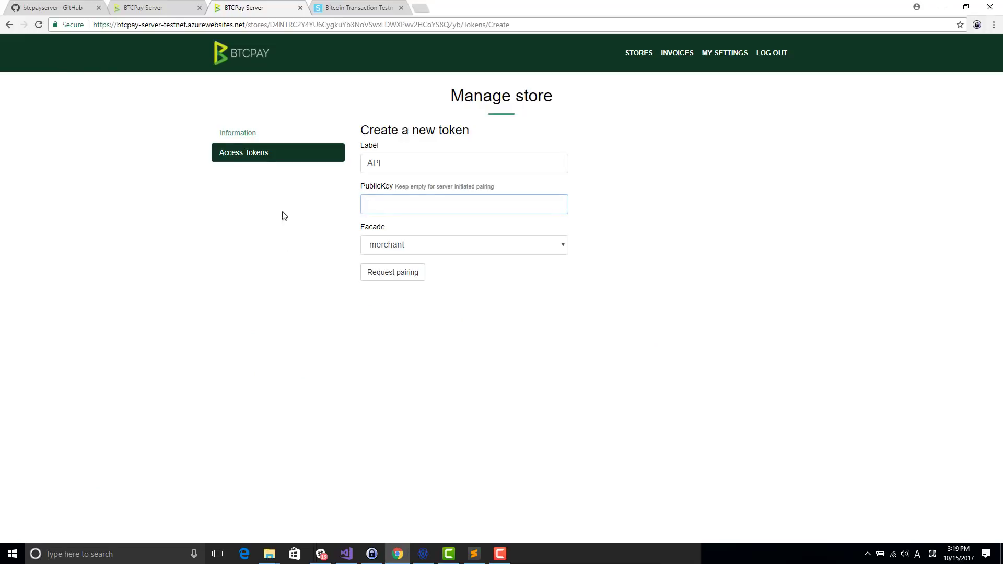
key(ctrl+v)
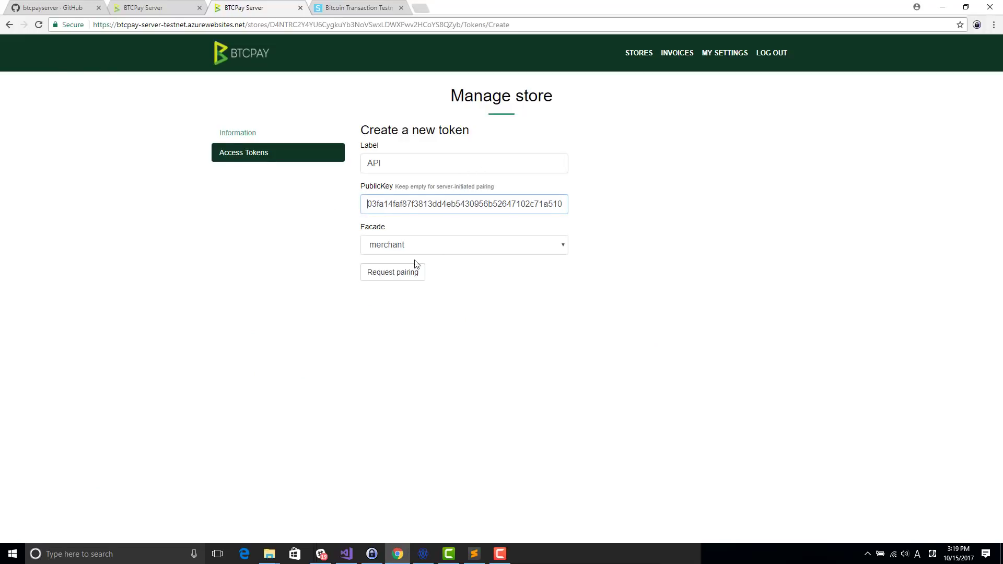
click(387, 273)
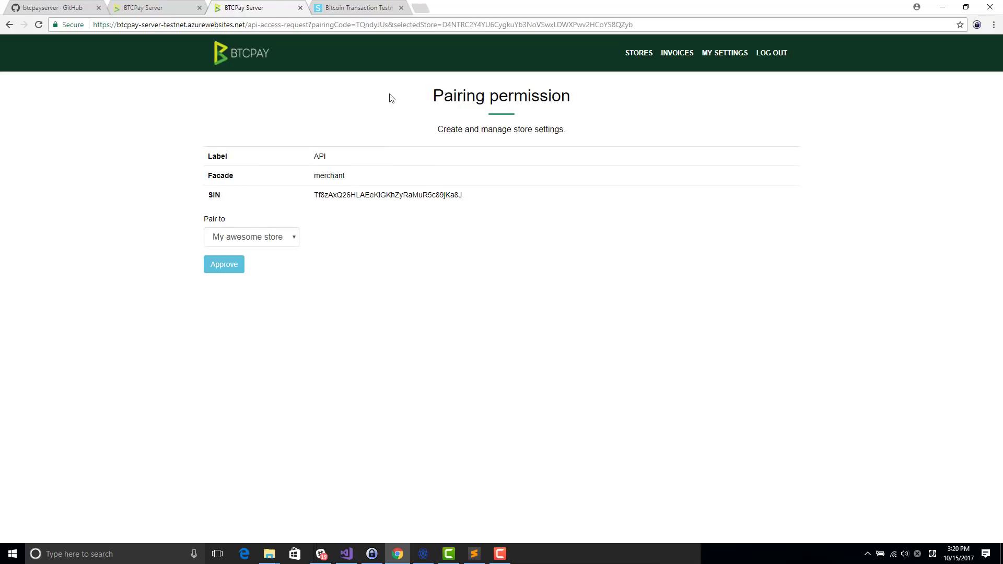
double_click(362, 195)
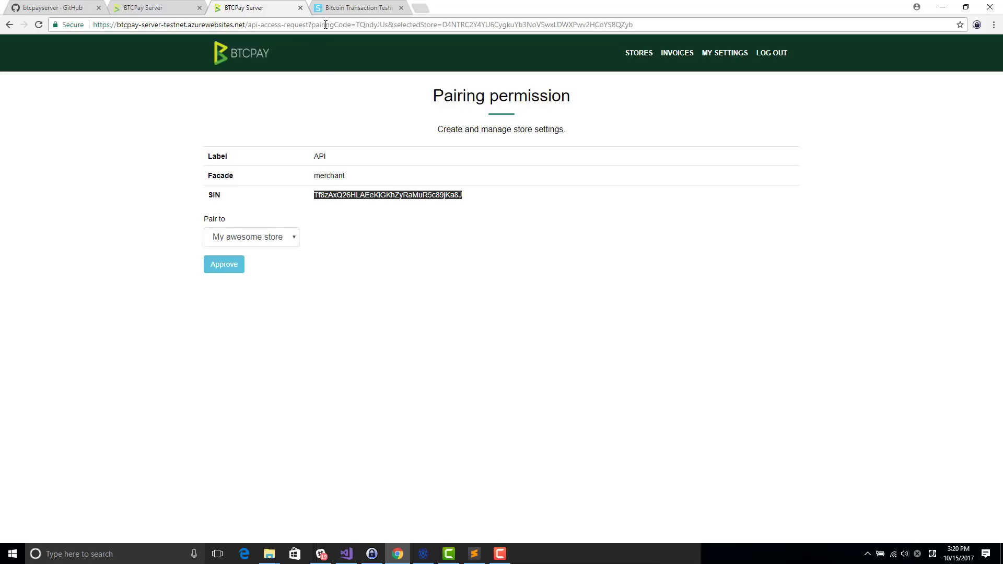
click(239, 265)
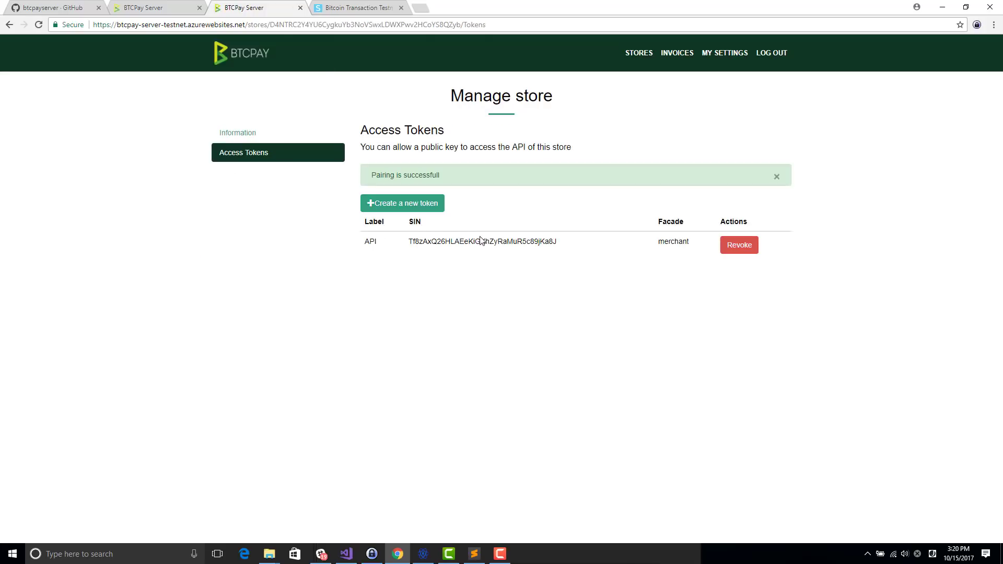
Step: Select the newly paired API token's SIN on the Access Tokens page
double_click(481, 241)
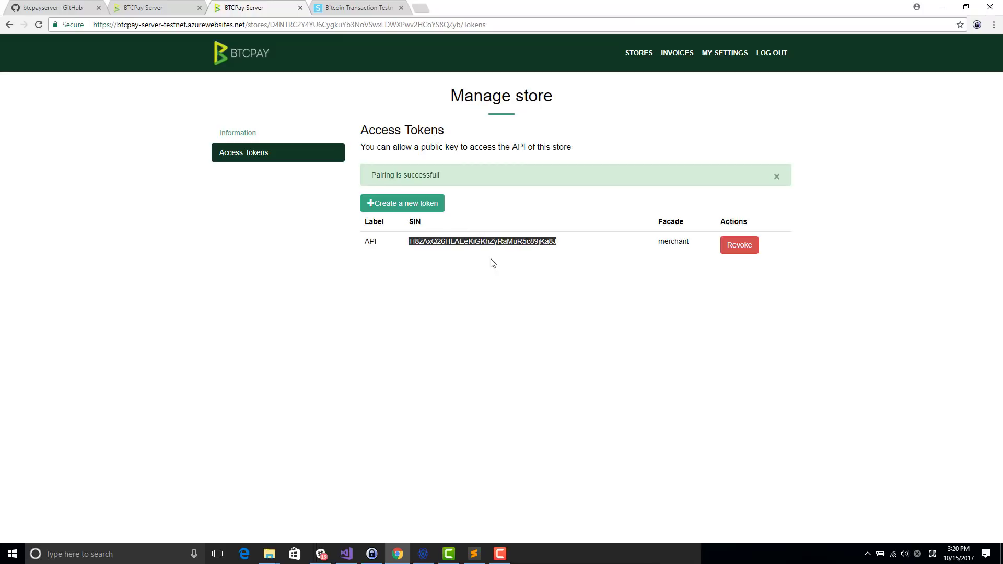
click(474, 253)
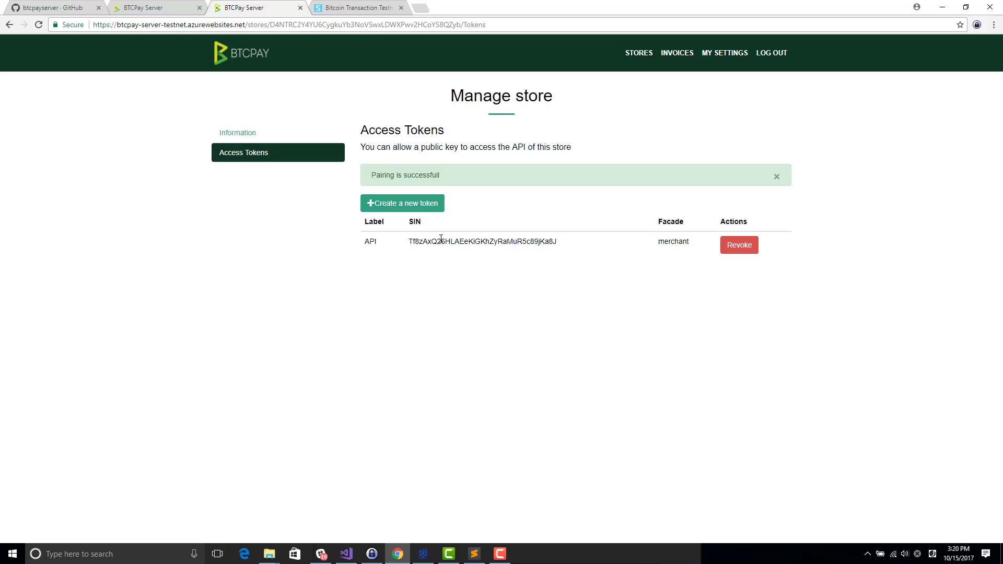
double_click(412, 242)
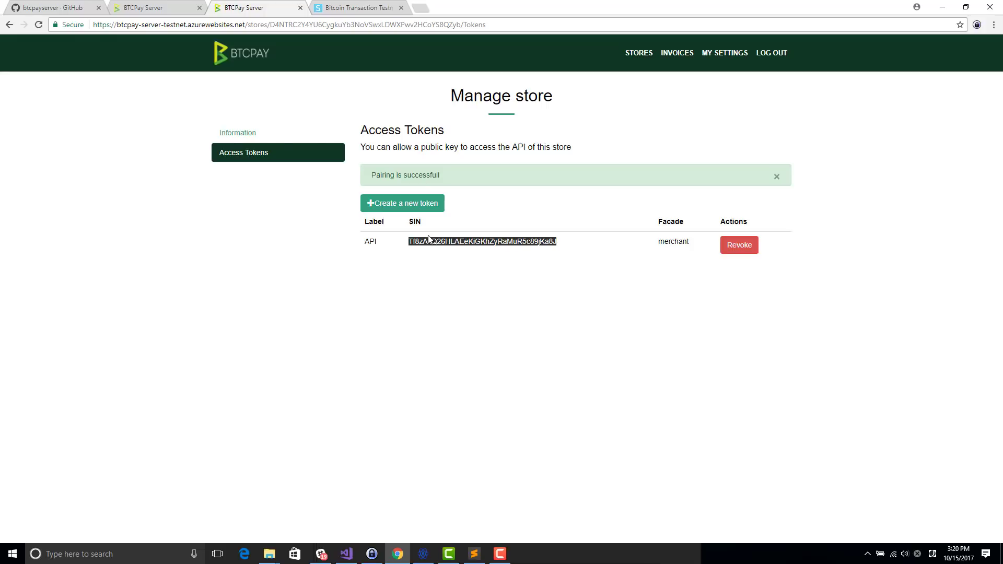
Step: Copy the 64-character key from line 1 of the Sublime Text notes
key(alt+Tab)
key(alt+Tab)
key(alt+Tab)
double_click(283, 46)
key(ctrl+c)
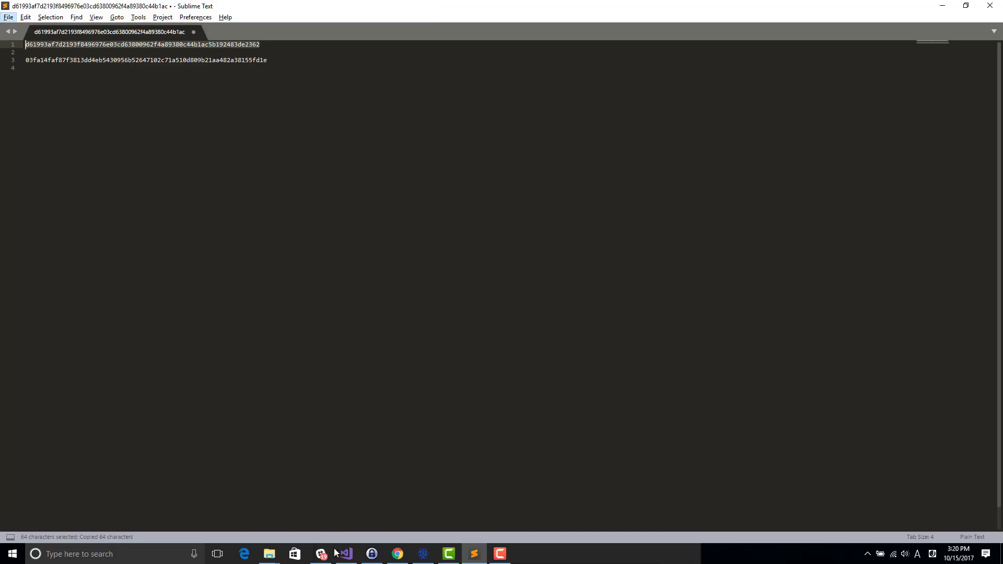
Step: Add an empty [Fact] public void Test() method after CanSendIPN in UnitTest1.cs and save
click(339, 562)
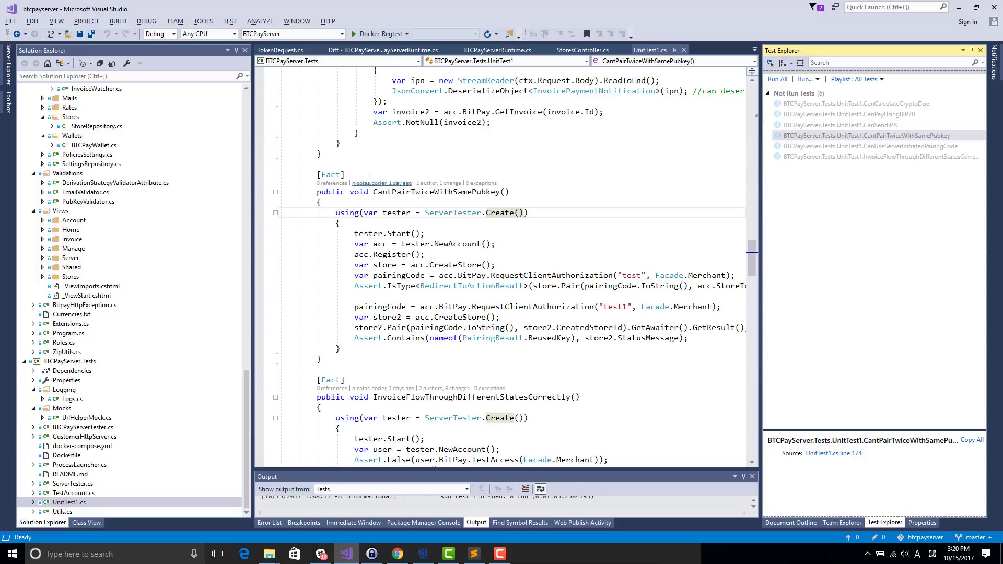
click(360, 142)
key(Down)
key(Down)
key(Return)
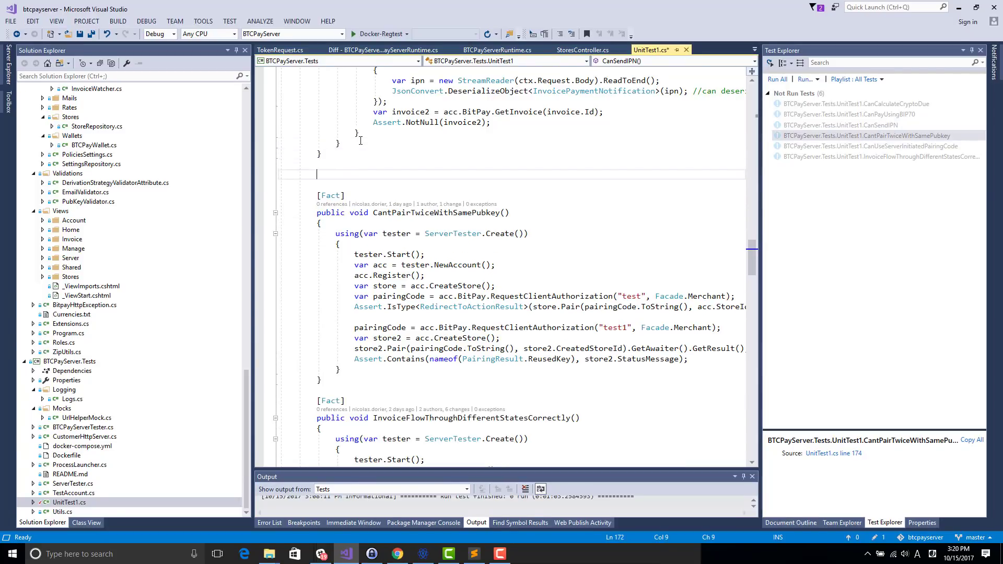
text([Fact])
key(Return)
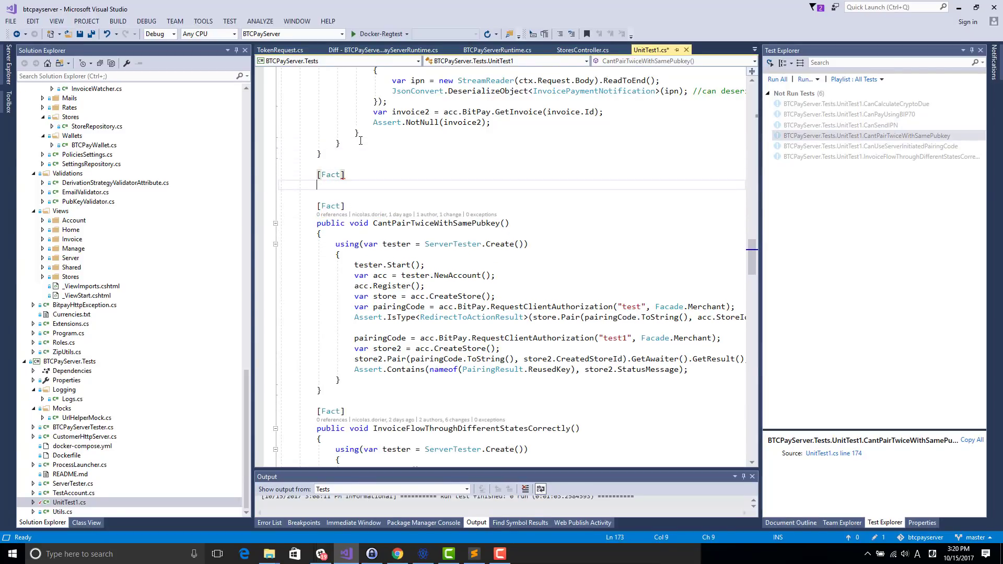
text(public void Test())
key(Return)
text({)
Step: Begin a Key variable declaration inside the Test() body
key(Return)
text(})
key(ctrl+shift+b)
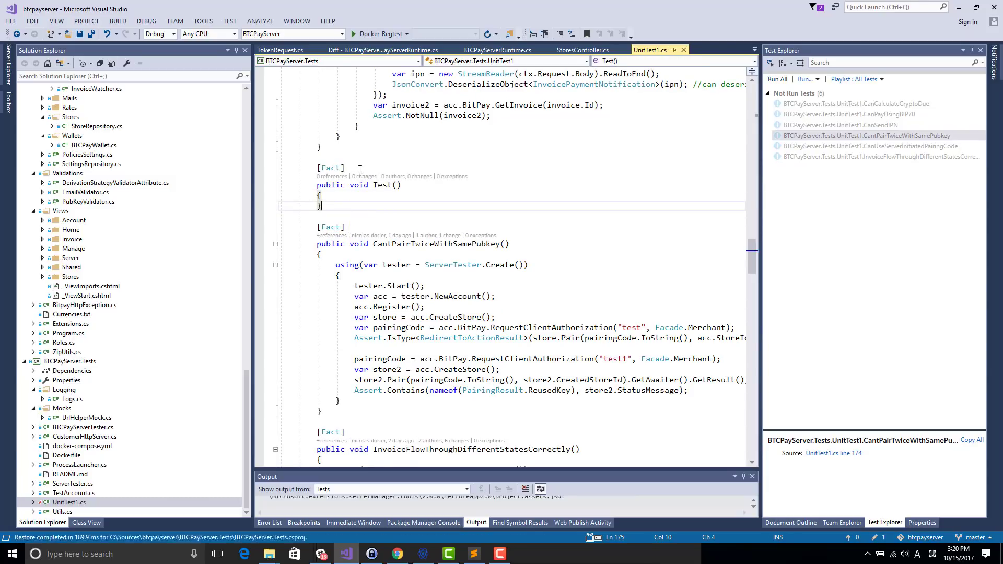
click(351, 199)
key(Return)
text(Key)
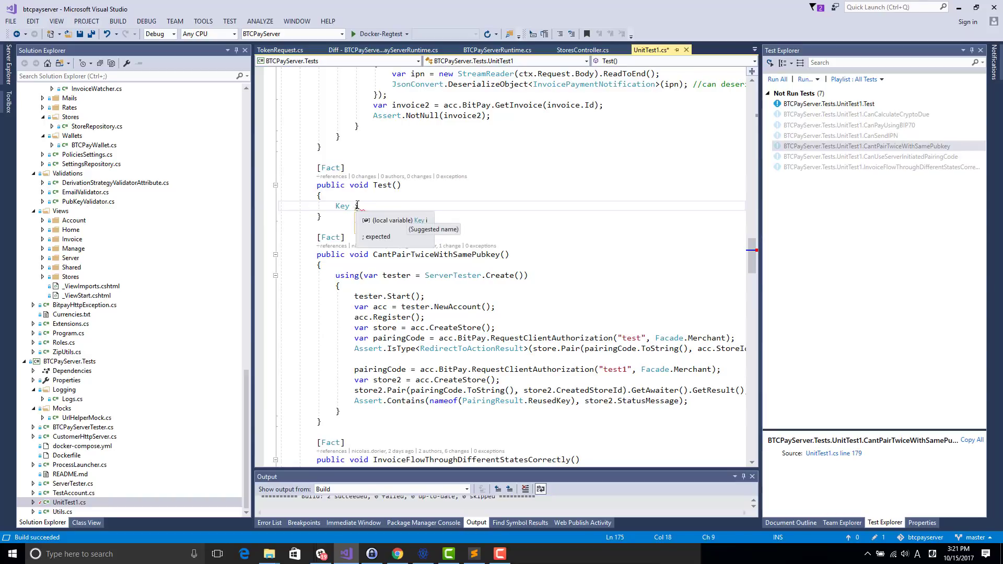
Step: Declare key = new Key(Encoders.Hex.DecodeData(...)) using the pasted hex key
text(i)
key(BackSpace)
text(key )
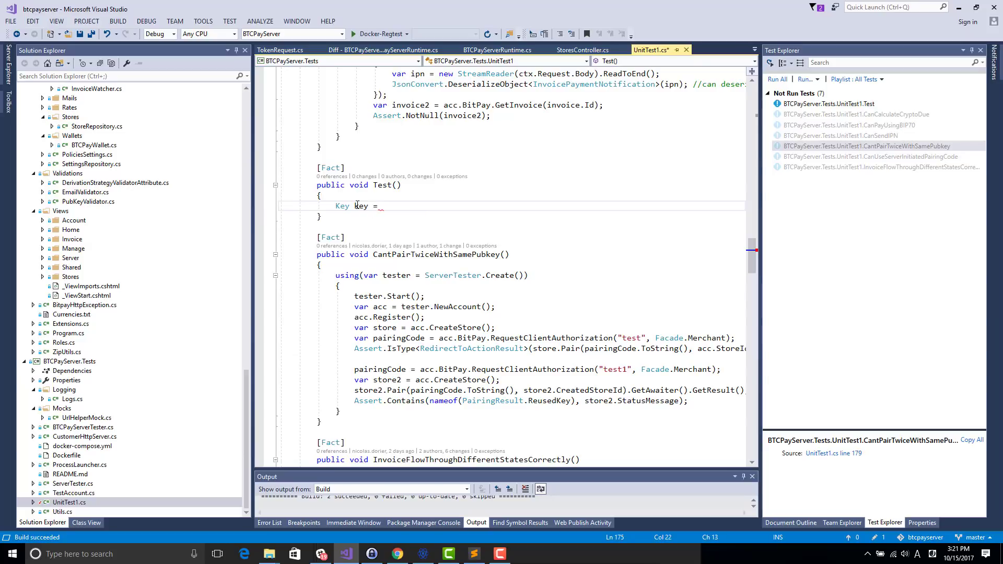
text(= new Key()")
key(ctrl+v)
text(");)
click(417, 205)
text(Encoders.he)
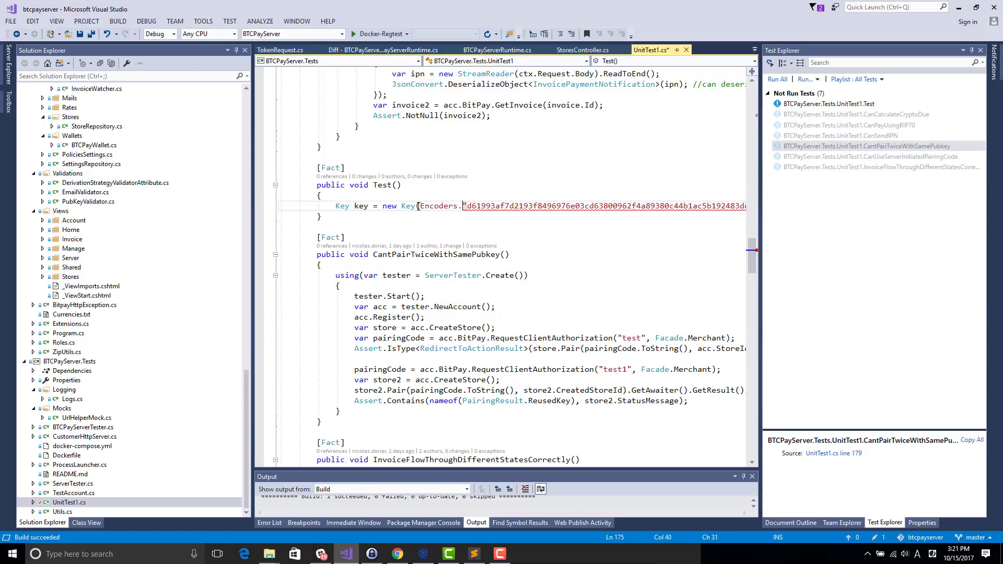
text(.d)
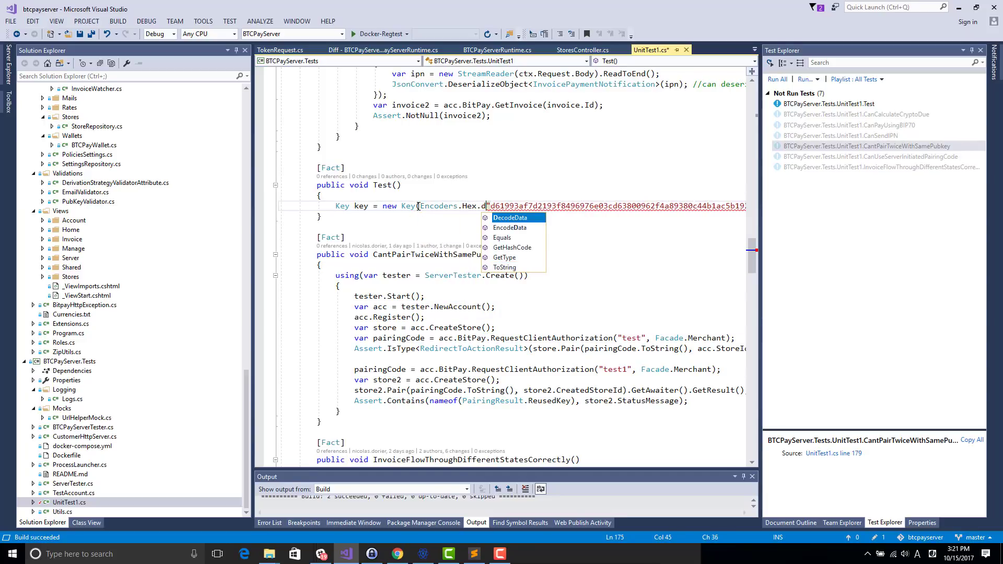
text(()
key(End)
key(Left)
key(Left)
text())
key(End)
Step: Add a new Bitpay(key, new Uri()); line below, then bring up BTCPay Server
key(Return)
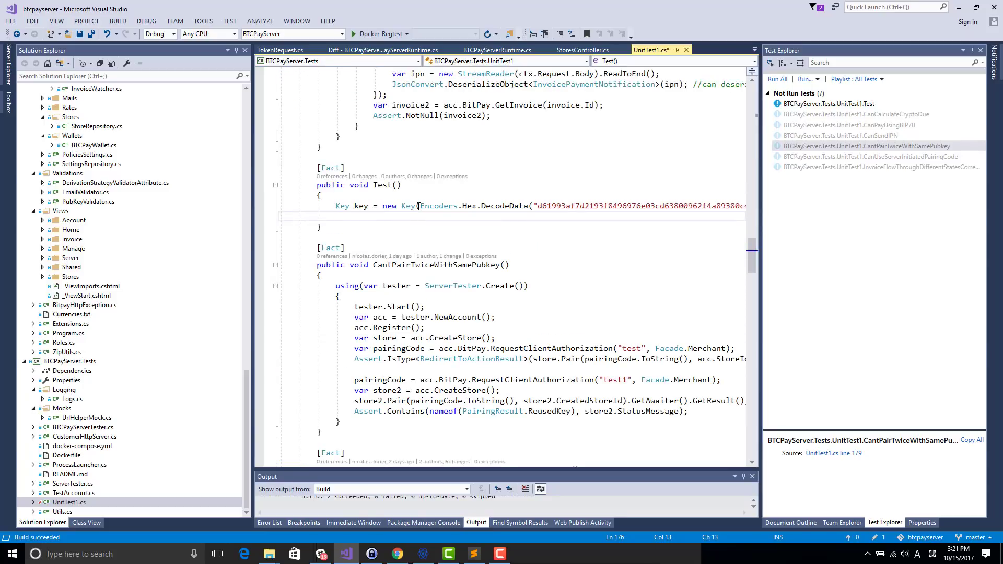
text(new Bit)
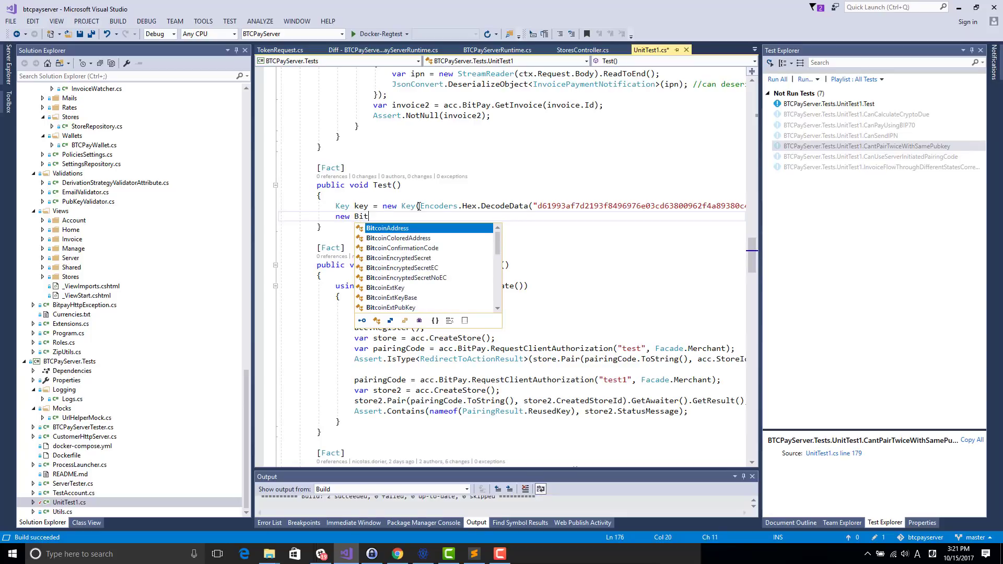
text(pay)
key(Down)
key(Down)
key(Down)
key(Up)
key(Up)
key(Up)
text(()
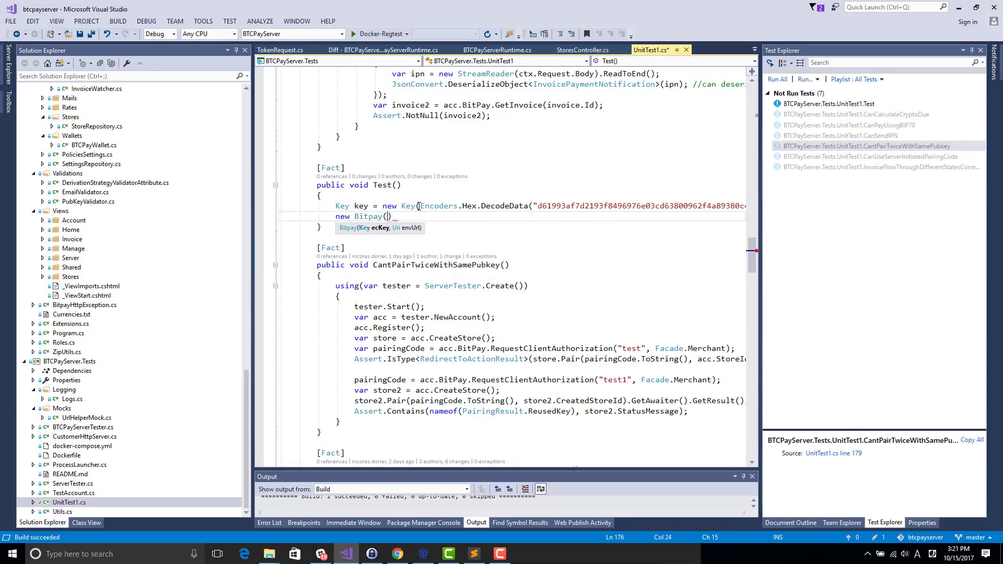
text(key, new Uri());)
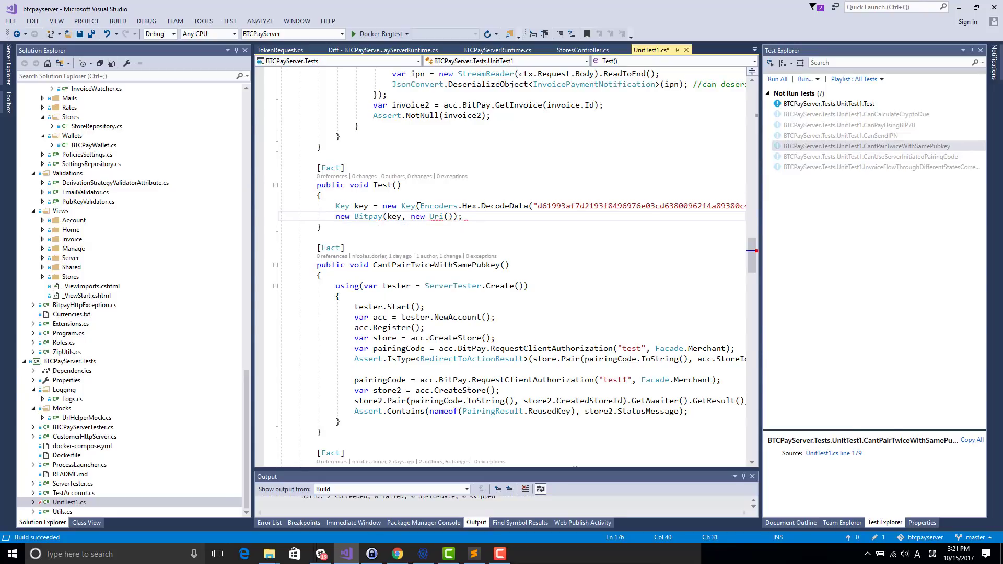
key(alt+Tab)
key(Tab)
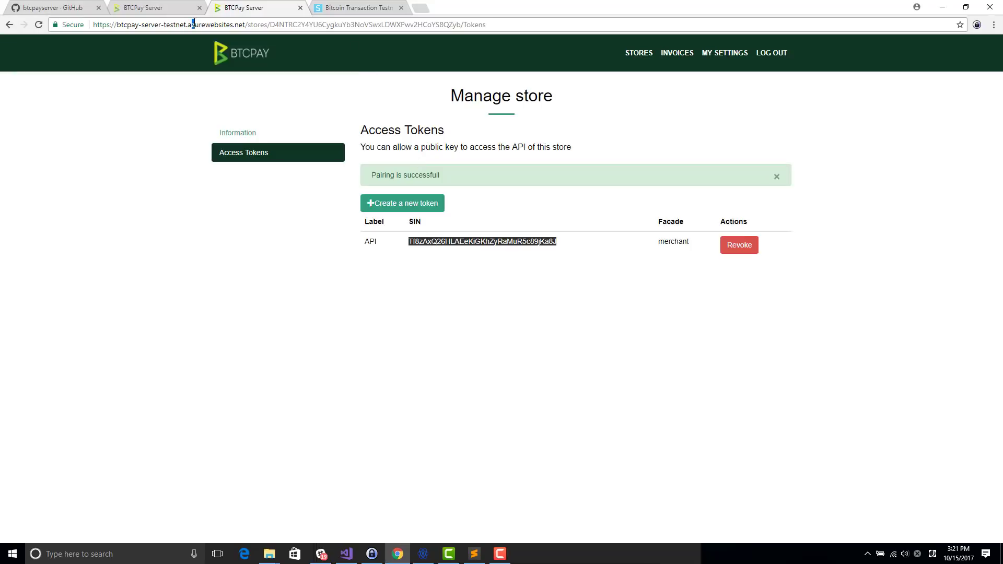
Step: Paste the BTCPay testnet server address from the browser into the Uri
drag(93, 25, 251, 24)
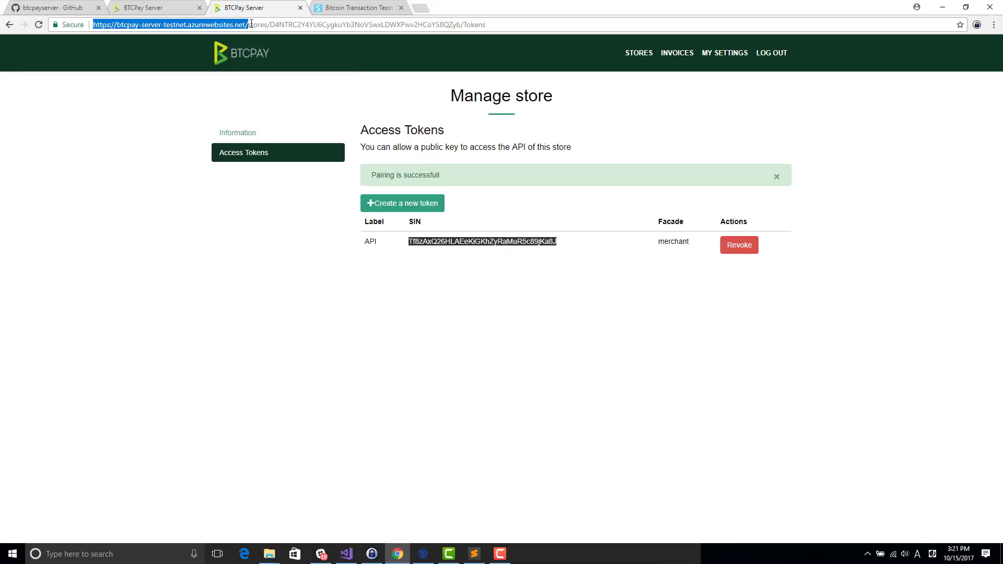
key(alt+Tab)
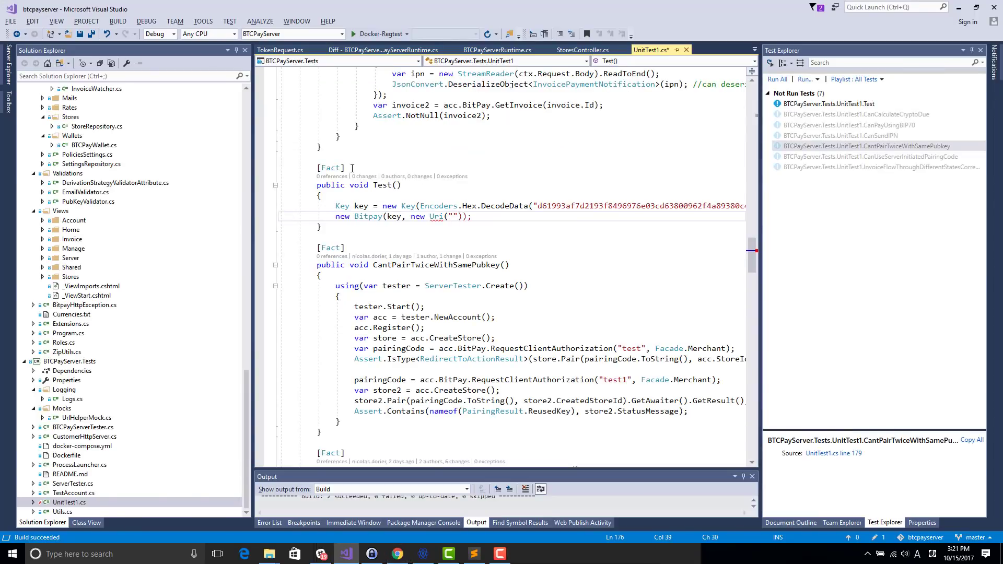
key(ctrl+v)
key(End)
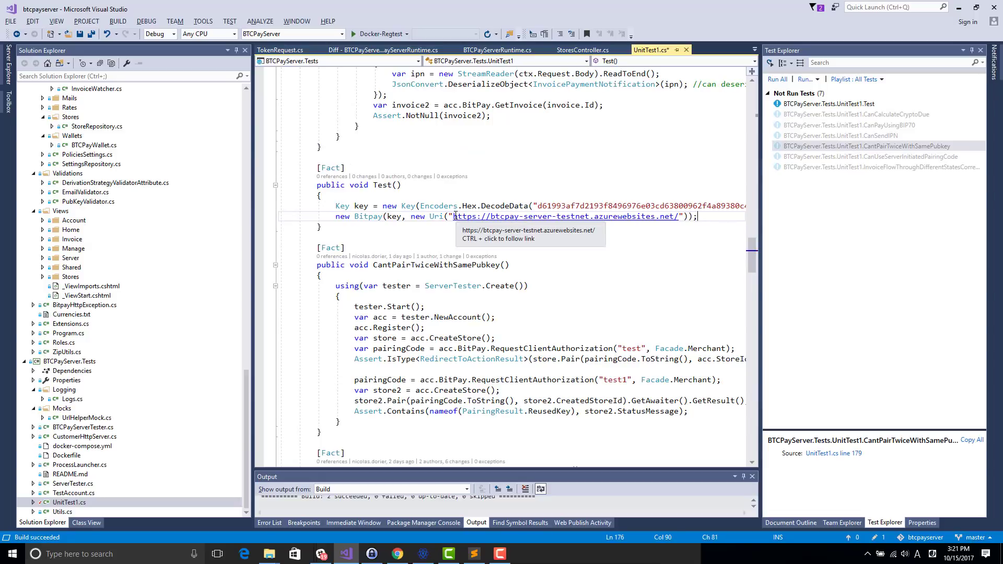
drag(456, 212, 684, 217)
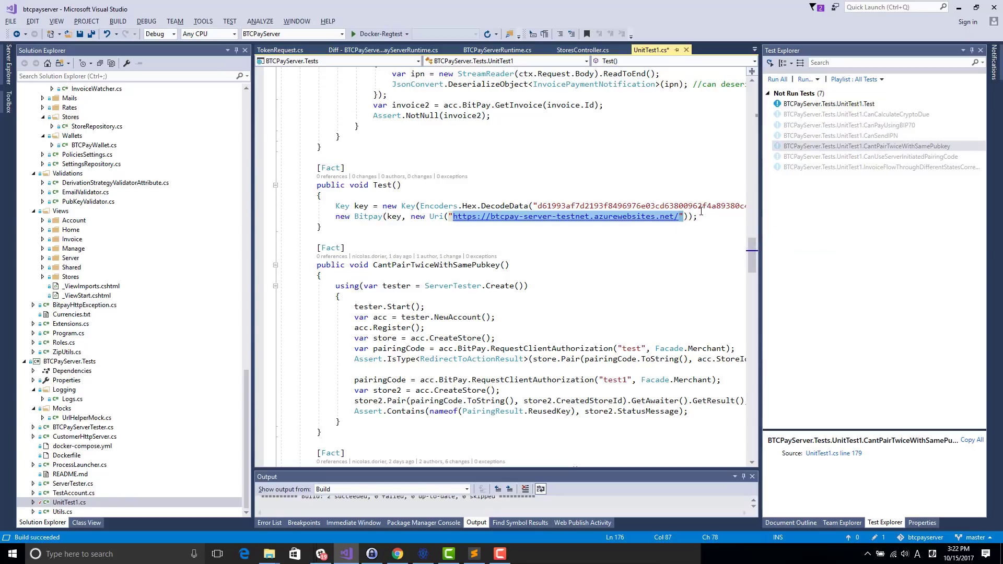
Step: Store the client as var bitpay and add bitpay.CreateInvoice(new Invoice() { }) with split braces
key(Home)
text(var bti)
text(pay =)
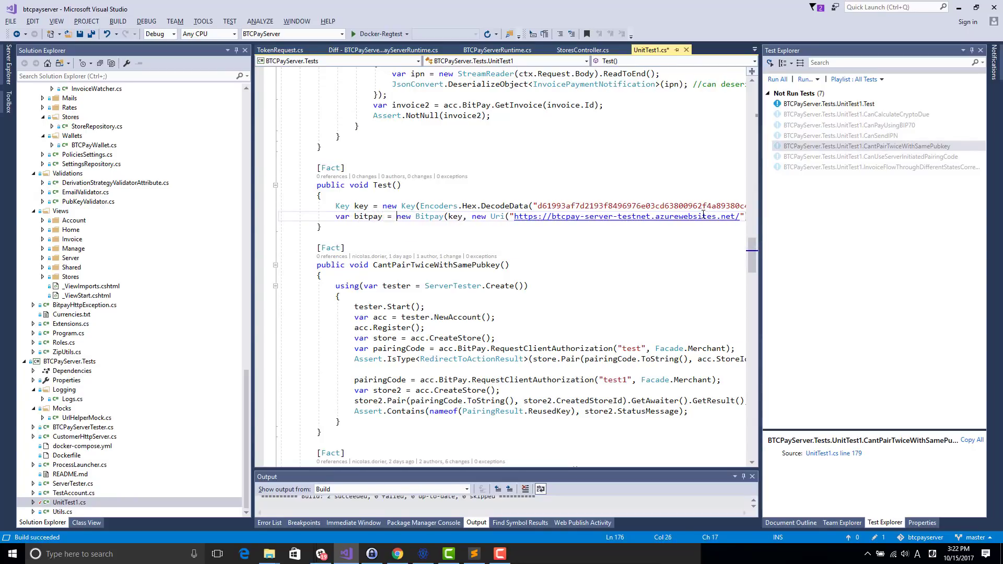
key(End)
key(Return)
text(bitpay.)
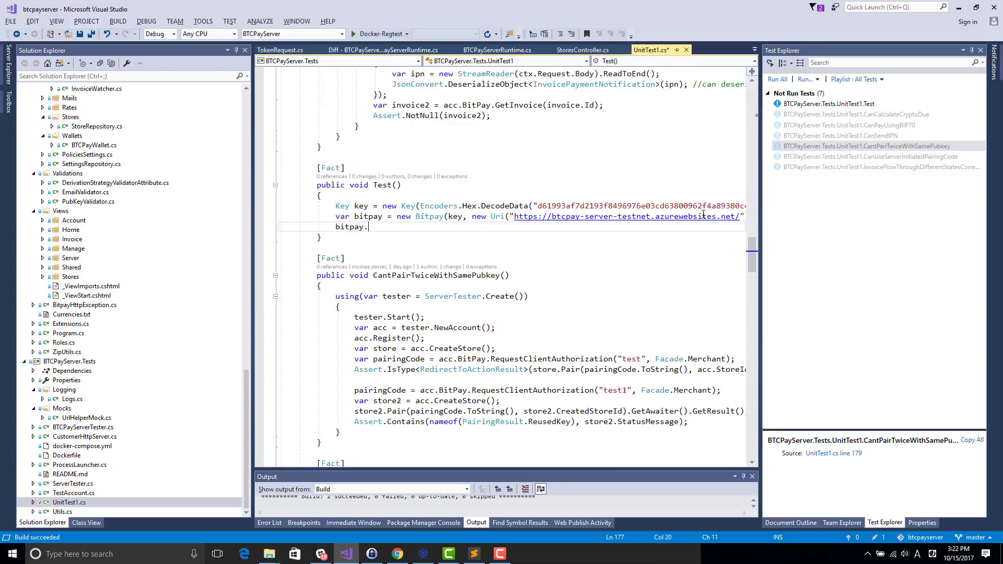
key(ctrl+space)
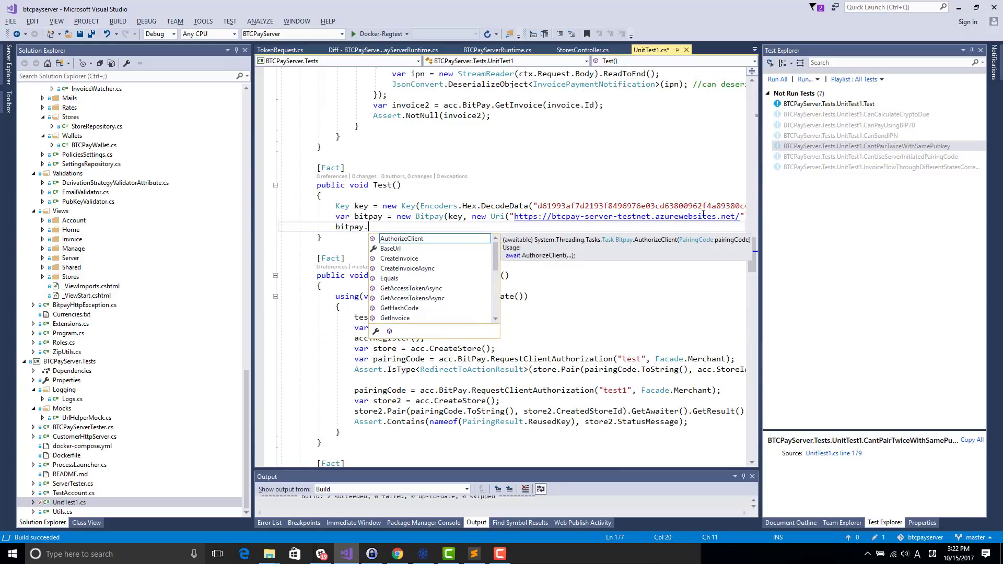
text(CreateInvoice)
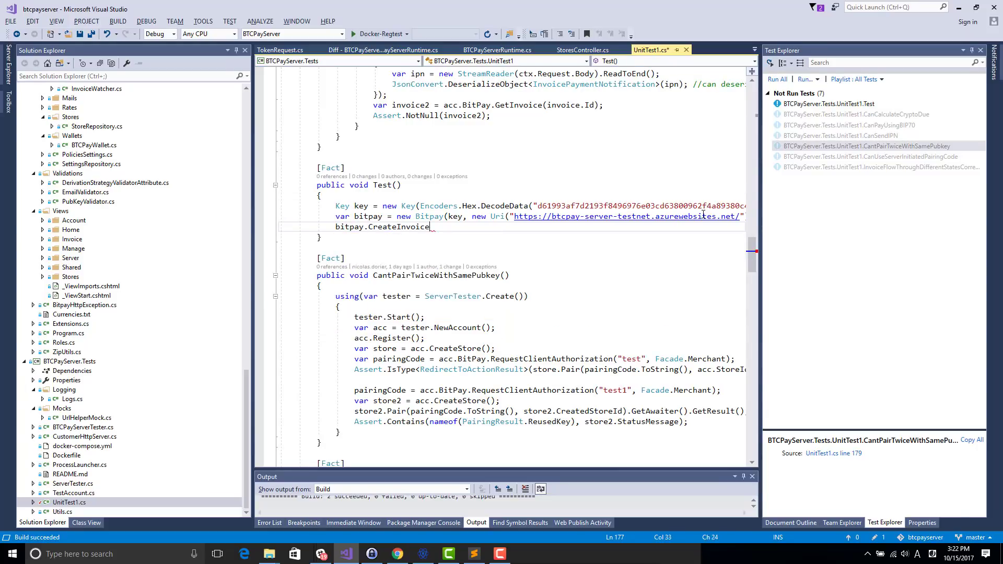
text((new Invoice()))
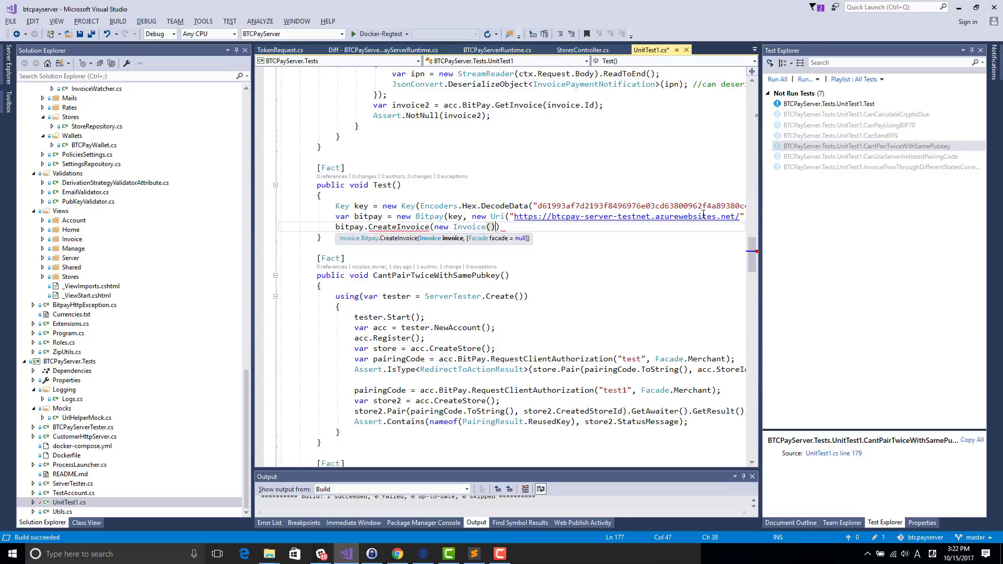
text( {)
text(;)
click(500, 227)
key(Return)
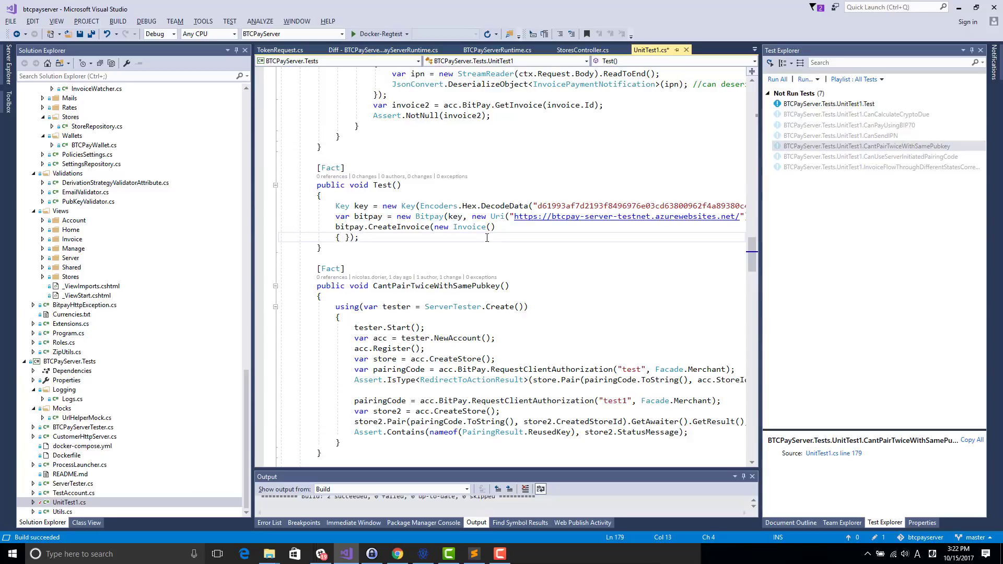
key(Right)
key(Return)
Step: Go up to CanSendIPN's existing invoice setup, starting at Price
scroll(462, 265, up, 1)
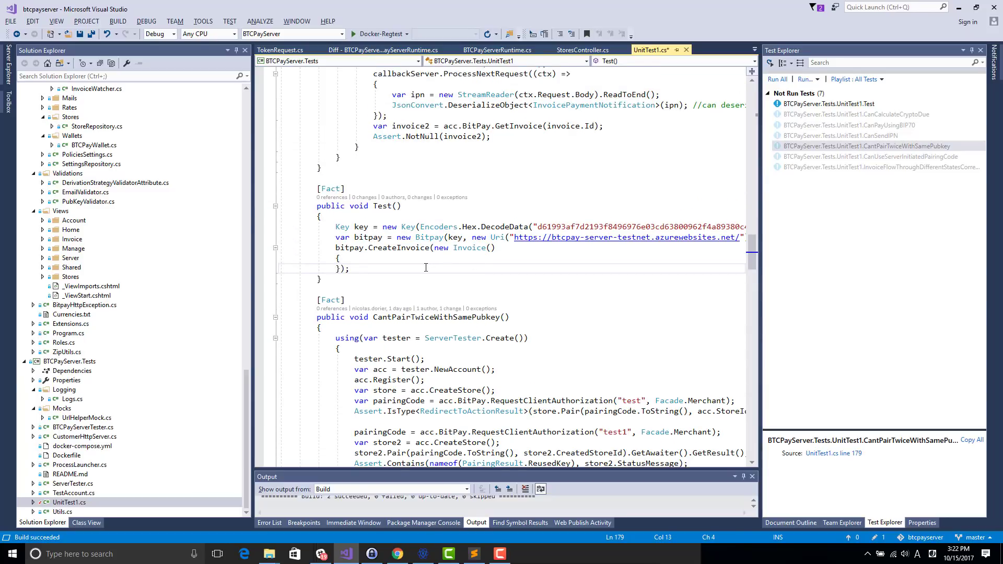
click(404, 261)
scroll(402, 254, up, 3)
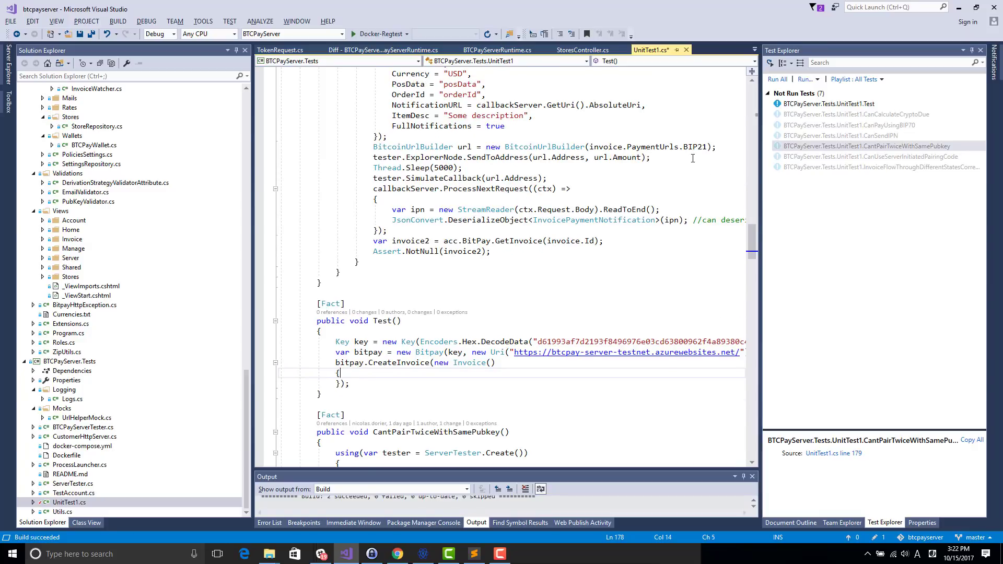
scroll(677, 152, up, 1)
click(392, 115)
Step: Copy the sample invoice fields from Price through true into the new Invoice initializer
drag(393, 115, 521, 177)
key(ctrl+c)
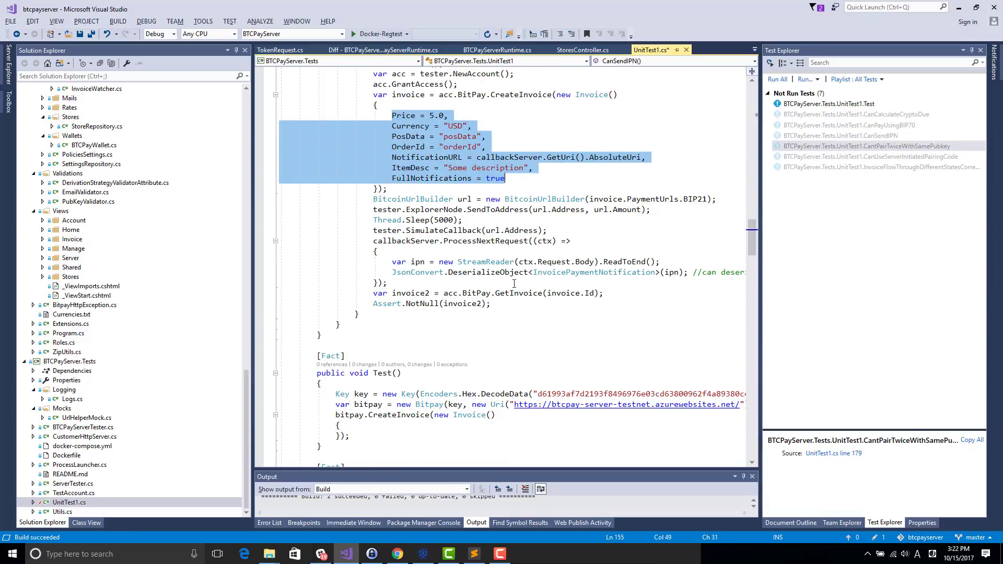
scroll(514, 284, down, 1)
click(388, 404)
key(Return)
key(ctrl+v)
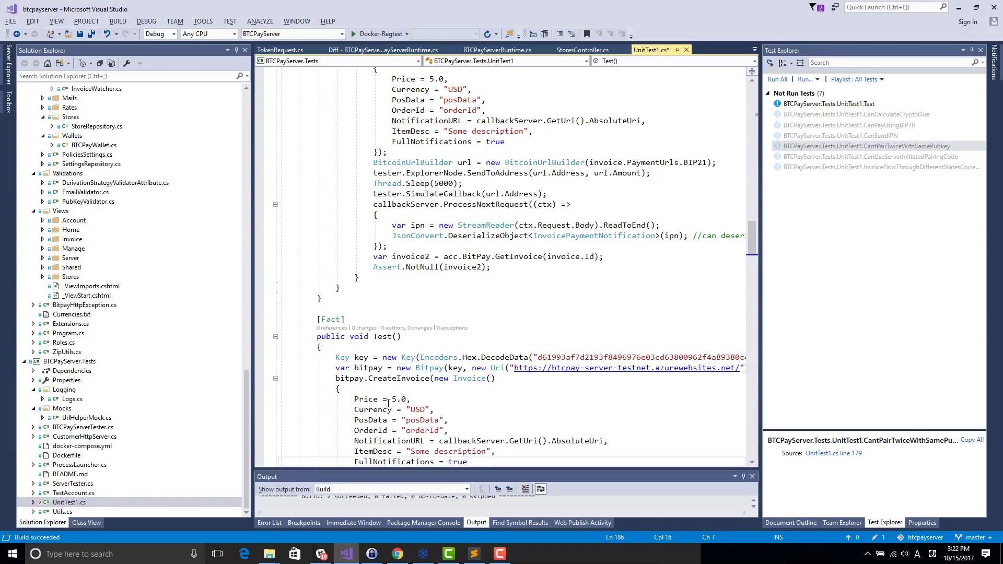
scroll(392, 400, down, 5)
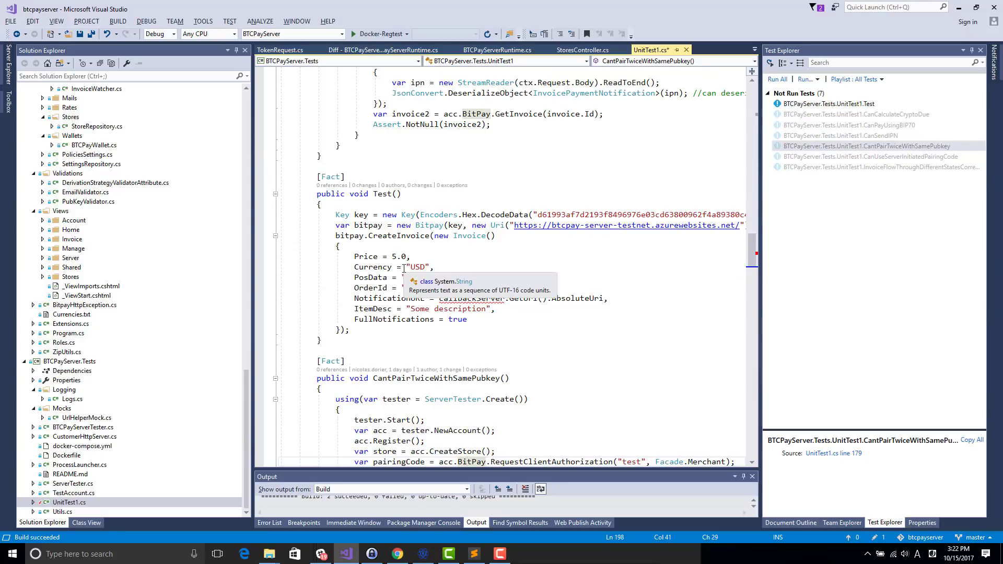
Step: Keep Currency USD, delete the NotificationURL line, and change the price to 15.0
double_click(412, 268)
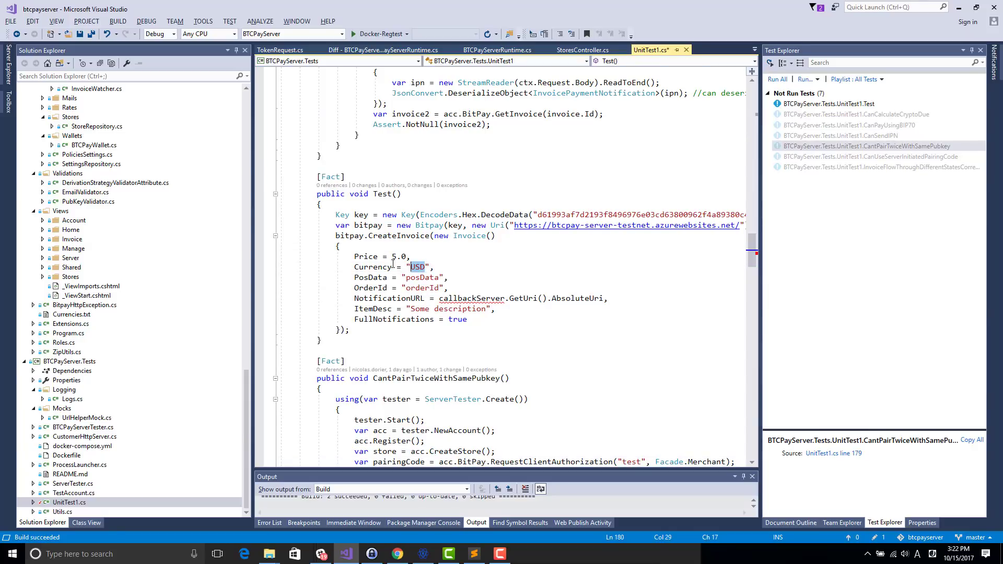
key(Home)
key(ctrl+shift+Right)
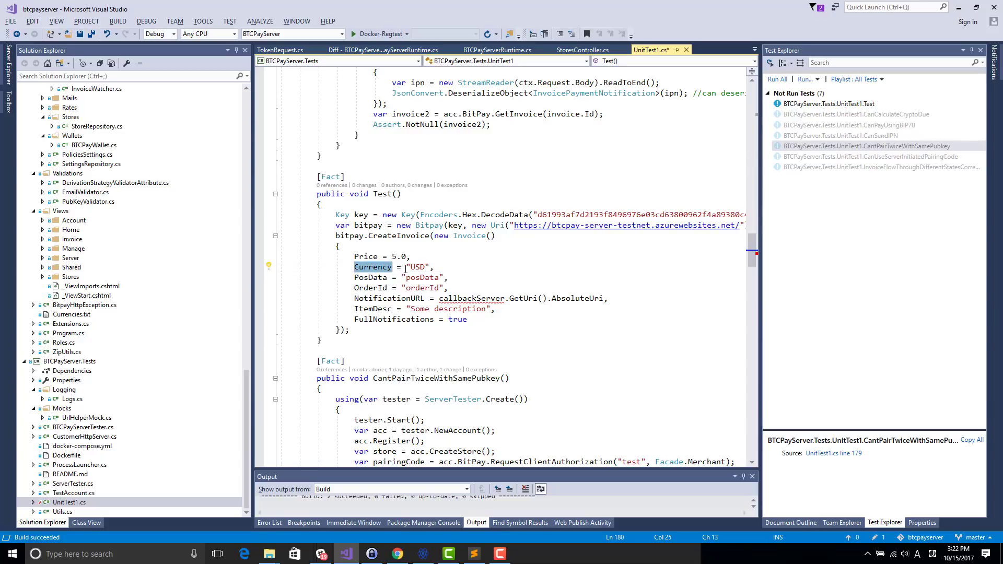
click(406, 267)
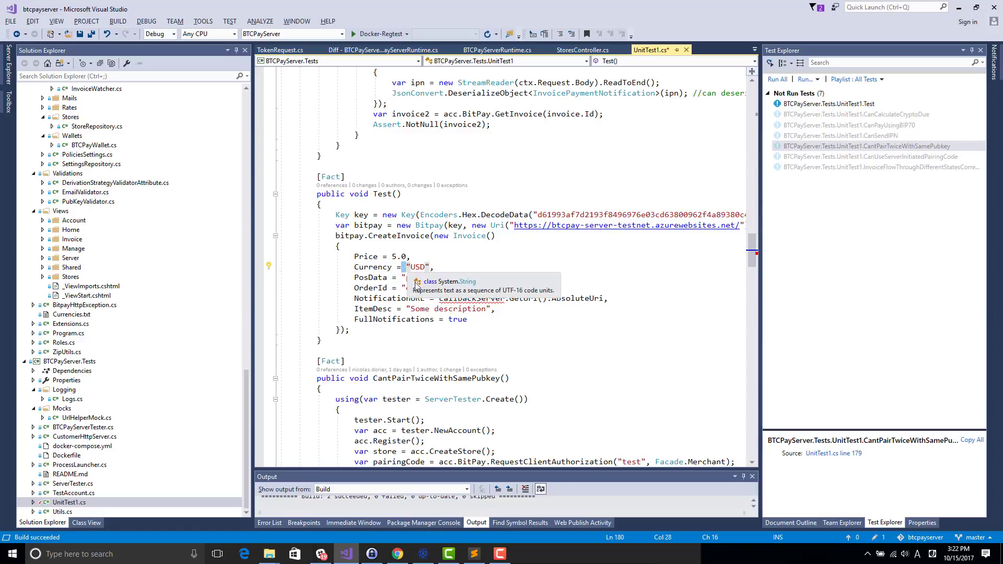
click(458, 298)
key(shift+End)
key(BackSpace)
key(BackSpace)
key(BackSpace)
key(BackSpace)
key(BackSpace)
key(BackSpace)
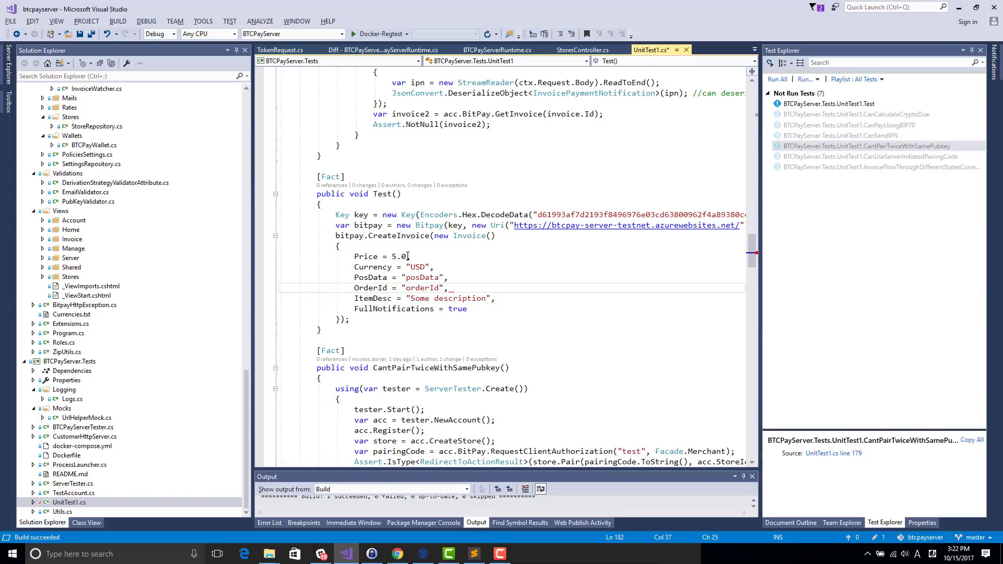
click(392, 257)
text(1)
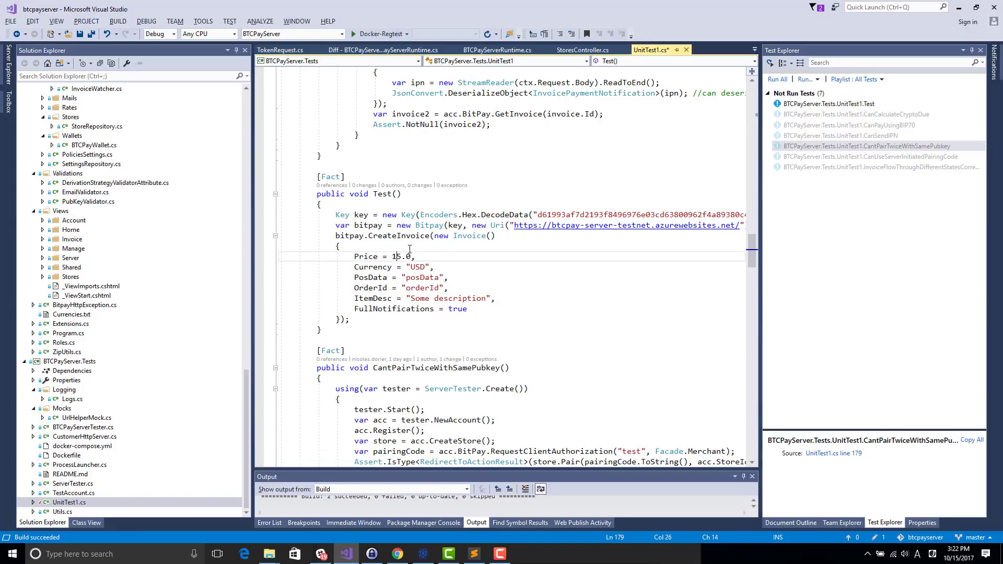
Step: Set ItemDesc to "Awesome stuff" and delete the FullNotifications line
click(402, 288)
click(438, 301)
key(ctrl+shift+Right)
key(BackSpace)
key(ctrl+shift+Left)
text(Awesome stuff)
key(Down)
key(shift+Home)
key(BackSpace)
Step: Save, drop the trailing comma, and assign the CreateInvoice result to 'var invoice ='
key(BackSpace)
key(BackSpace)
key(ctrl+s)
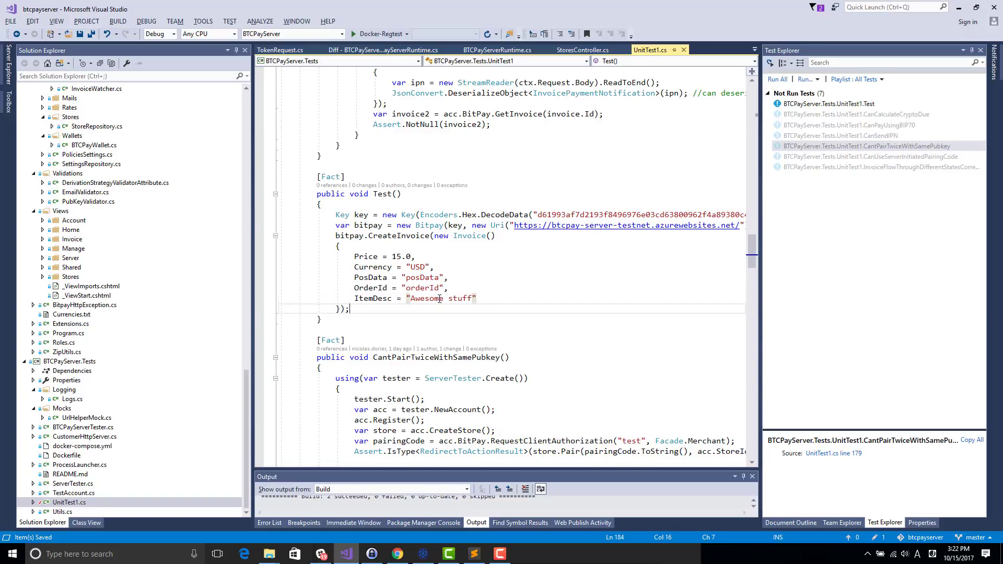
key(Up)
key(Up)
key(Up)
key(Up)
key(Up)
key(Up)
key(Home)
text(varinvoi)
key(BackSpace)
key(BackSpace)
key(BackSpace)
key(BackSpace)
key(BackSpace)
key(BackSpace)
key(BackSpace)
key(BackSpace)
text(var invoice =)
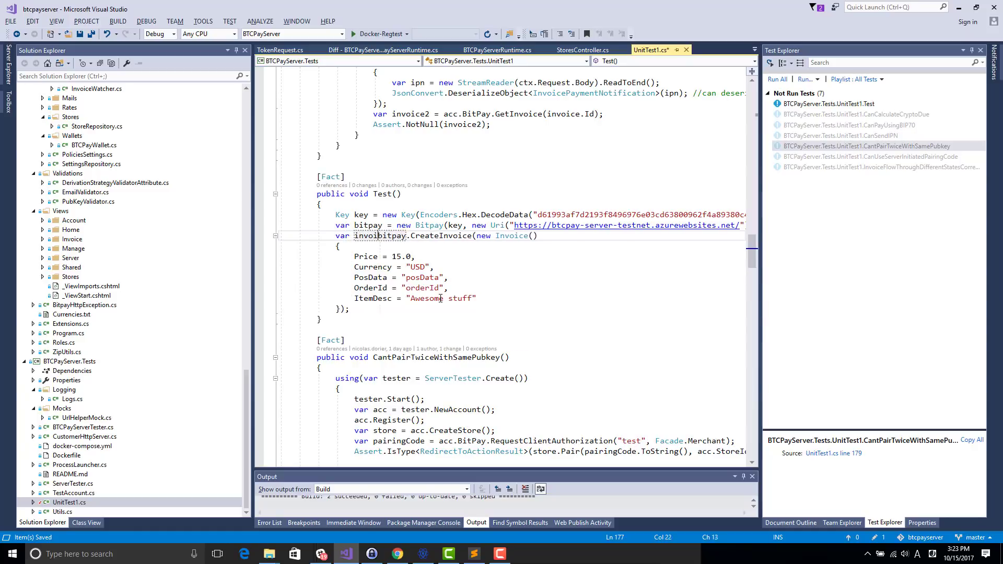
Step: Put a breakpoint on Test()'s closing brace and run Debug Selected Tests on Test
click(260, 319)
click(414, 266)
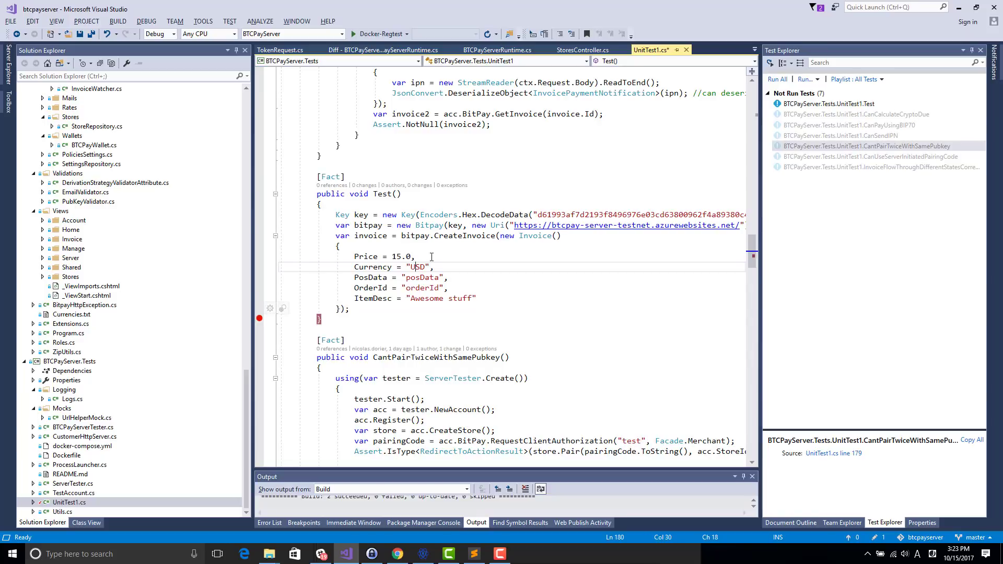
right_click(829, 105)
click(672, 123)
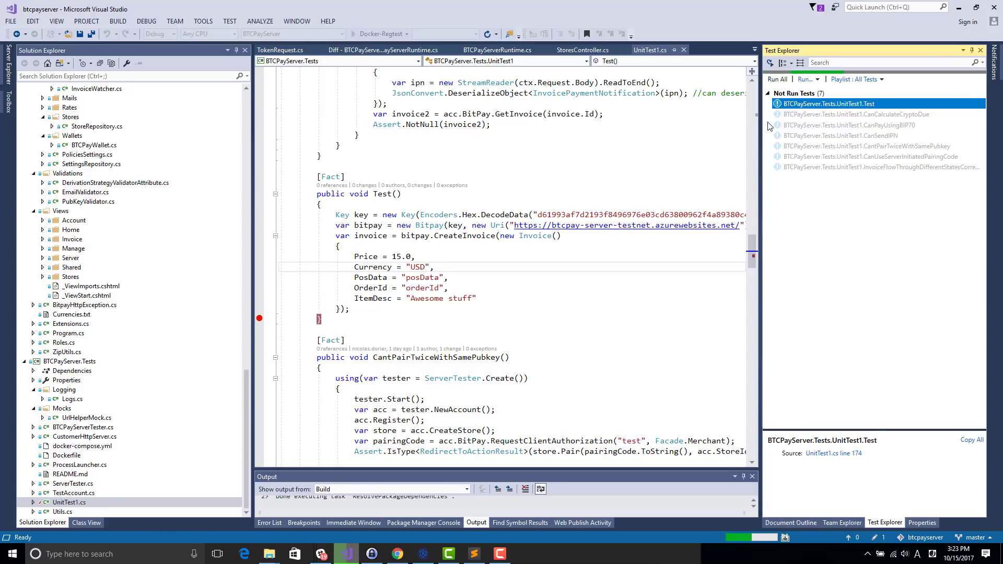
key(alt+Tab)
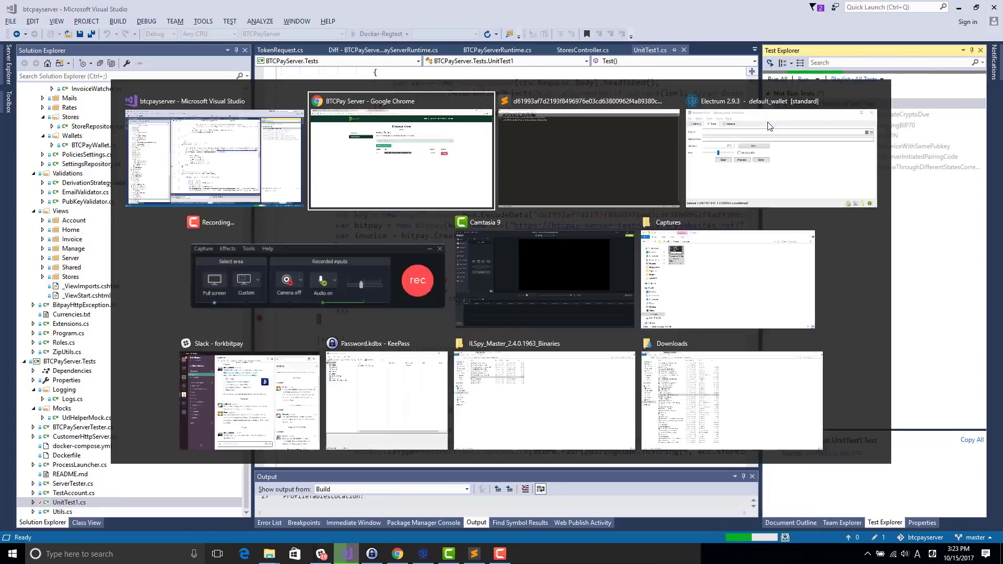
key(alt+Tab)
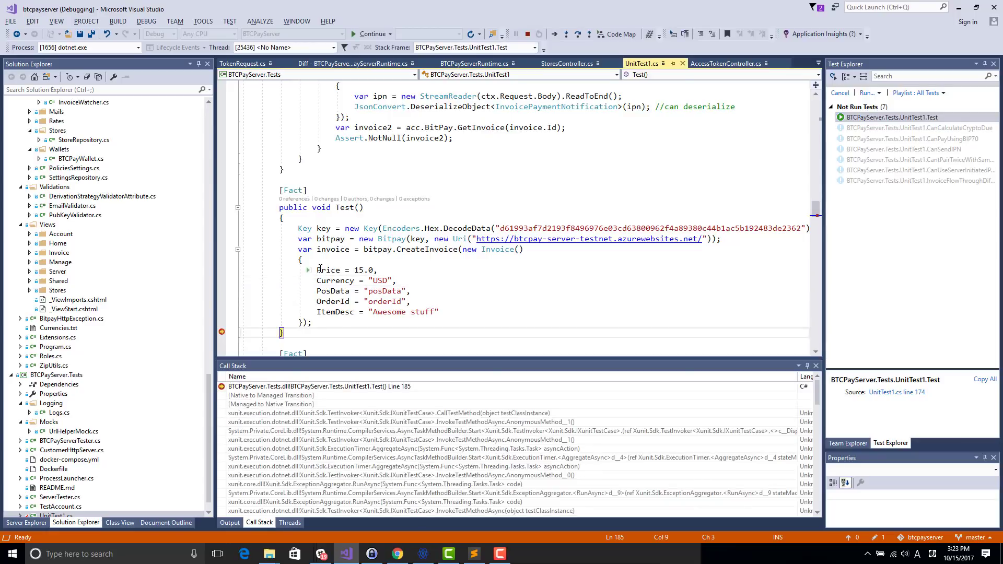
Step: Check the created invoice's values in the paused debugger, then return to Access Tokens
key(alt+Tab)
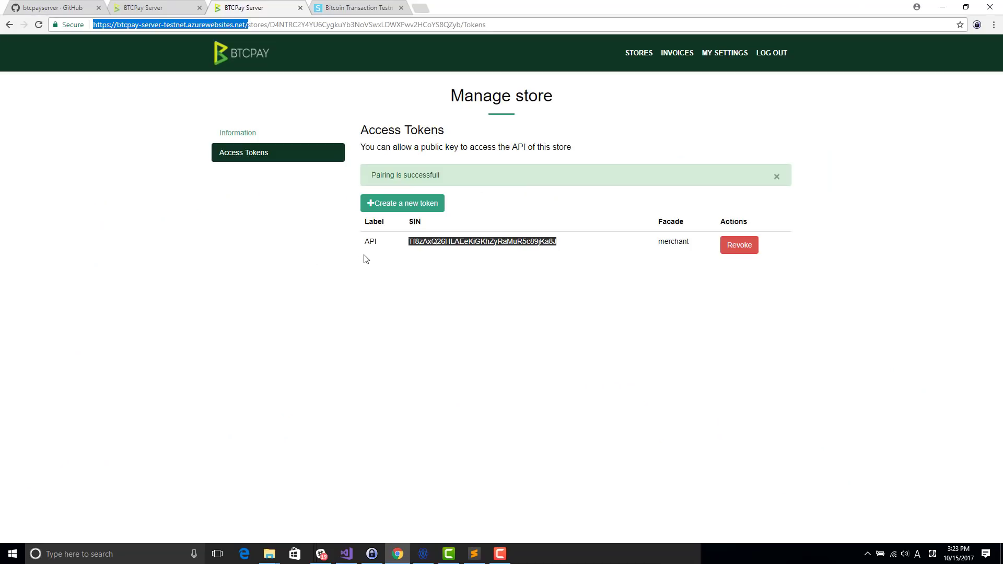
key(alt+Tab)
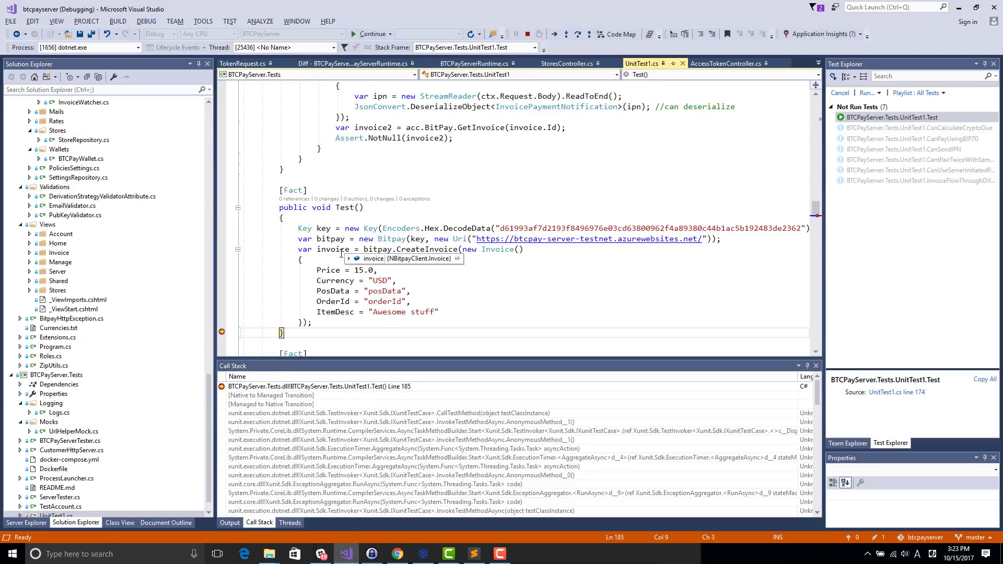
click(345, 257)
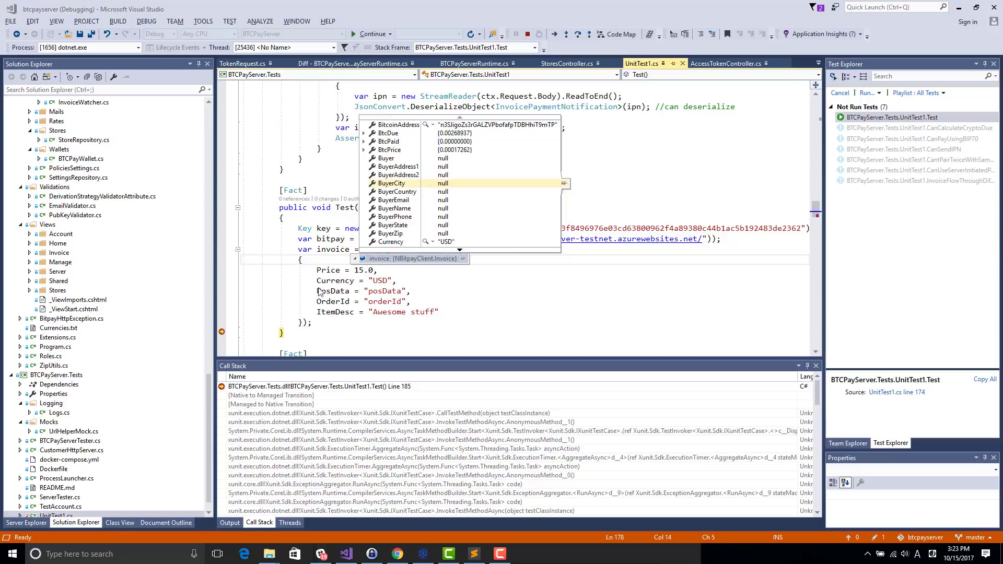
key(alt+Tab)
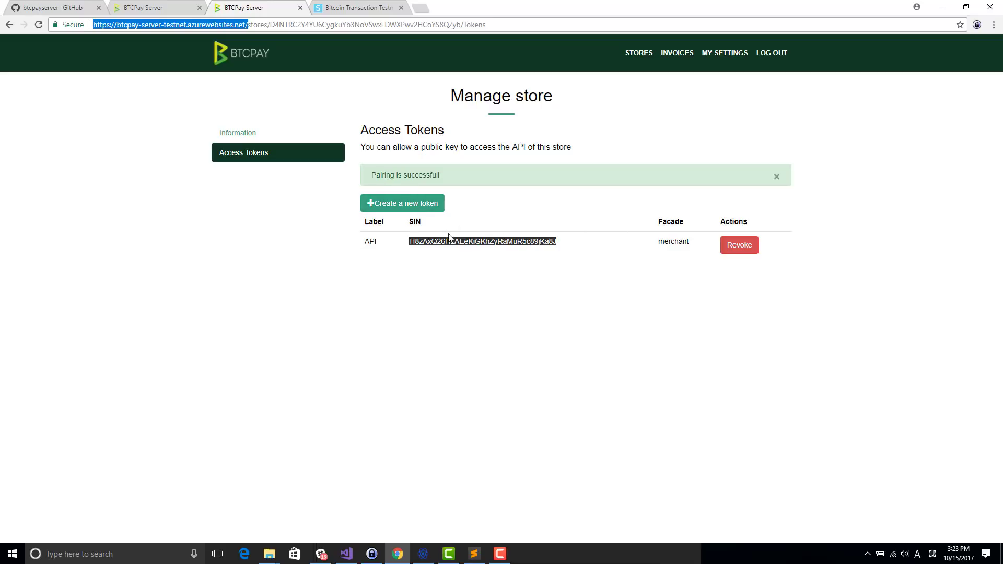
Step: Find the new 15 USD invoice in the invoices list and review its Awesome stuff details
click(676, 52)
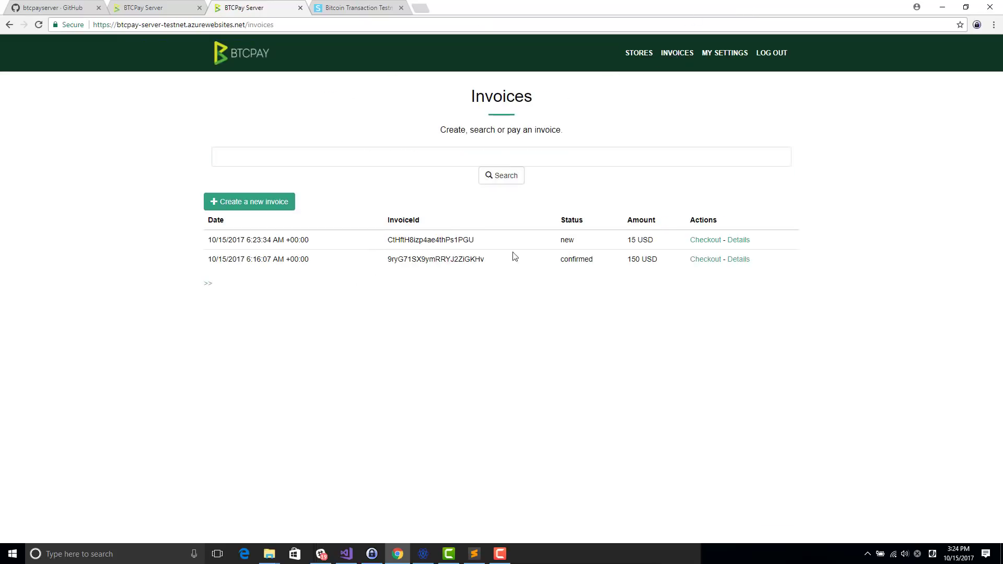
drag(559, 252, 413, 242)
click(411, 243)
double_click(411, 241)
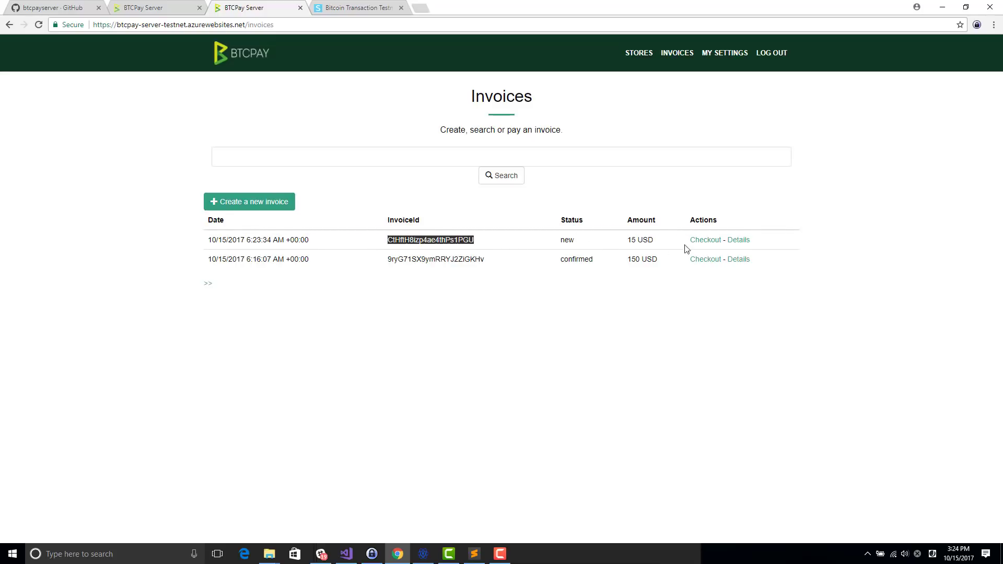
click(738, 240)
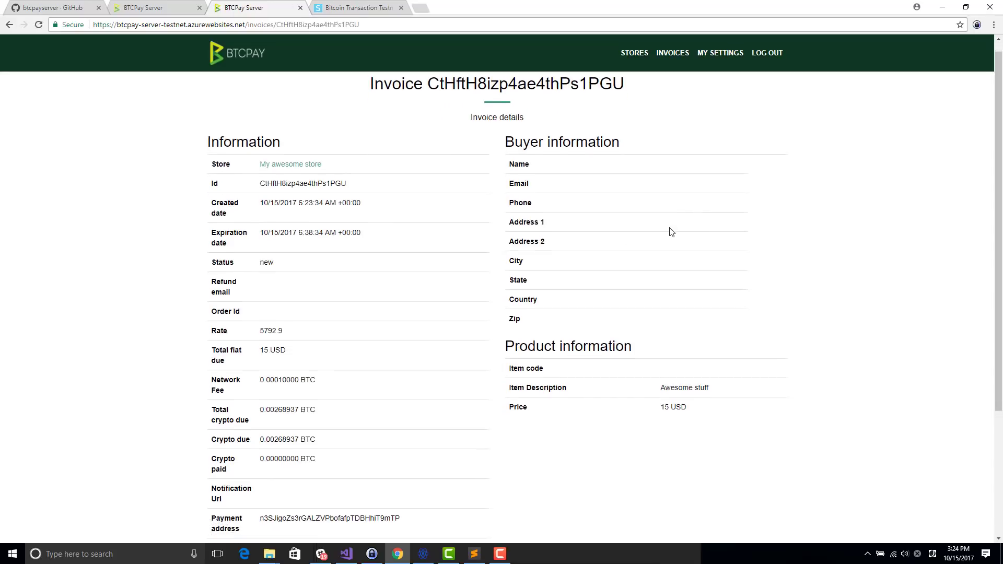
scroll(658, 238, down, 3)
scroll(438, 340, up, 3)
scroll(439, 345, down, 4)
scroll(438, 189, up, 4)
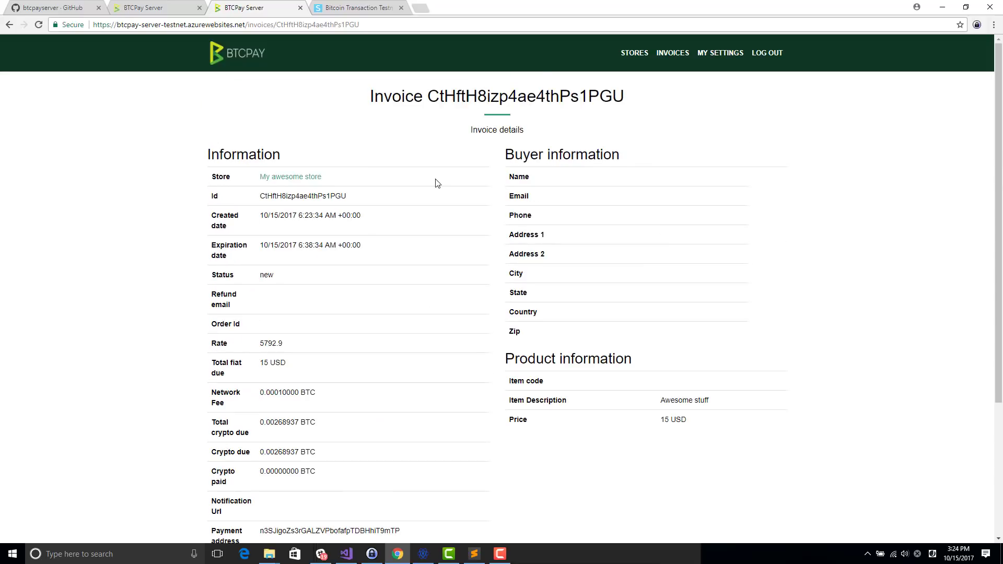
Step: Go back to the invoices list, then to the Stores list
click(667, 53)
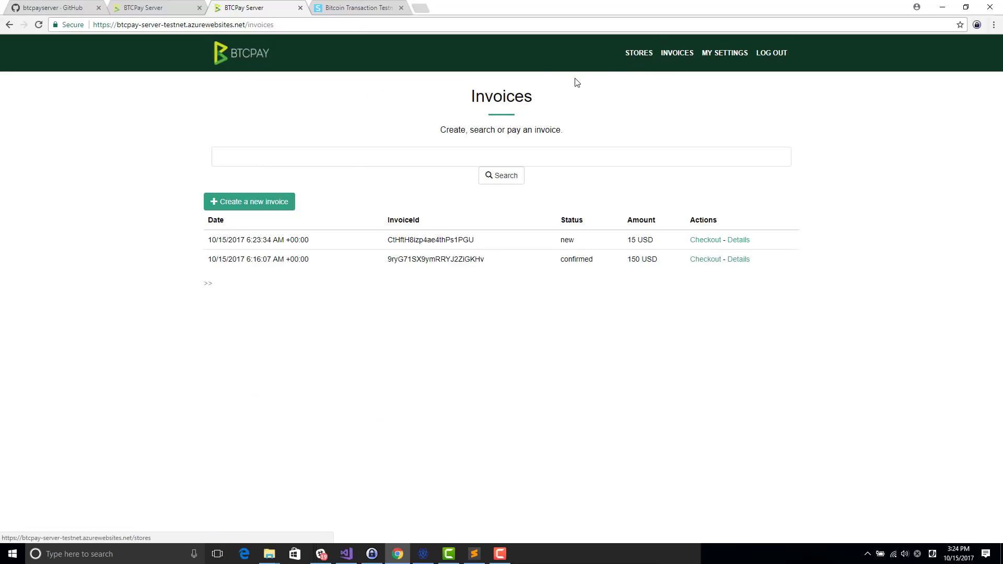
click(634, 58)
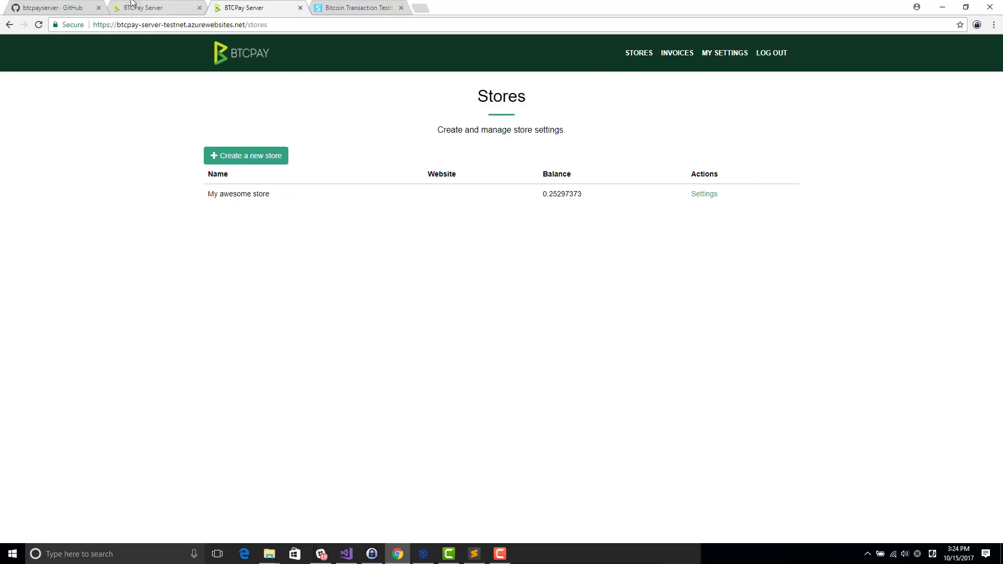
click(91, 6)
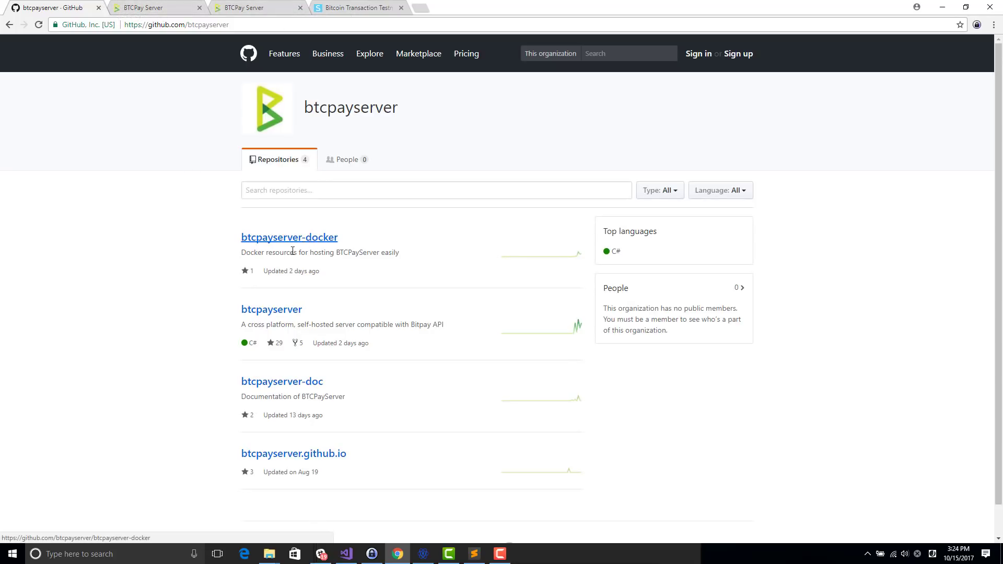
Step: Browse btcpayserver-docker's Regtest folder, return to the btcpayserver organization, and minimize Chrome
click(263, 240)
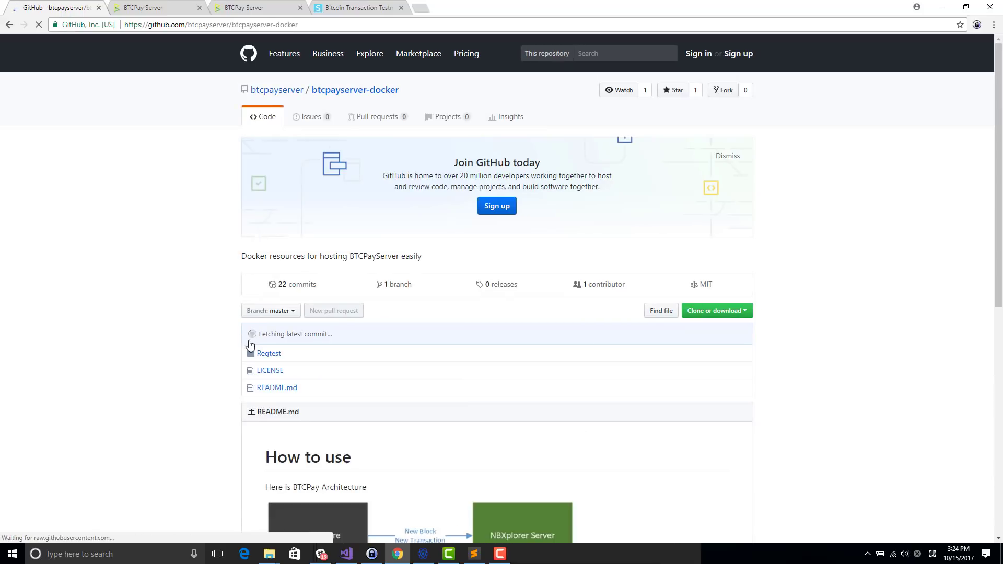
click(268, 353)
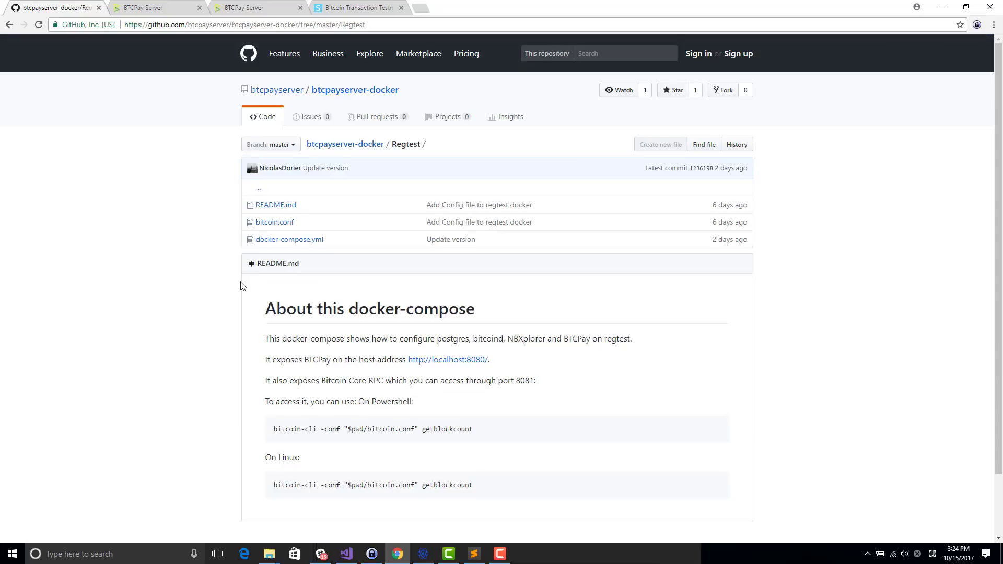
scroll(236, 308, down, 1)
scroll(261, 308, up, 1)
click(298, 93)
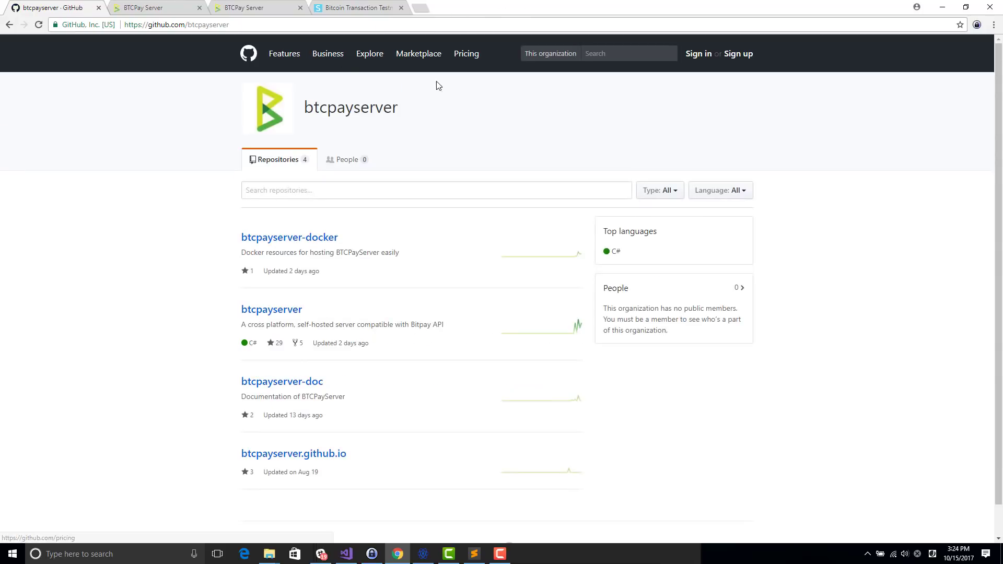
key(super+Down)
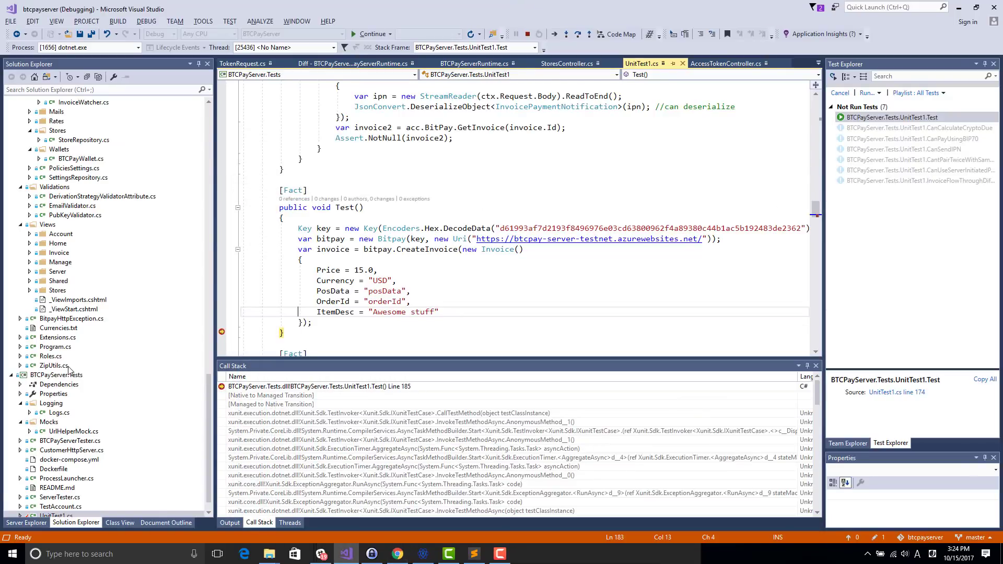
Step: Open BTCPayServer.Tests' docker-compose.yml and examine the nbxplorer service, including port 32838
double_click(52, 460)
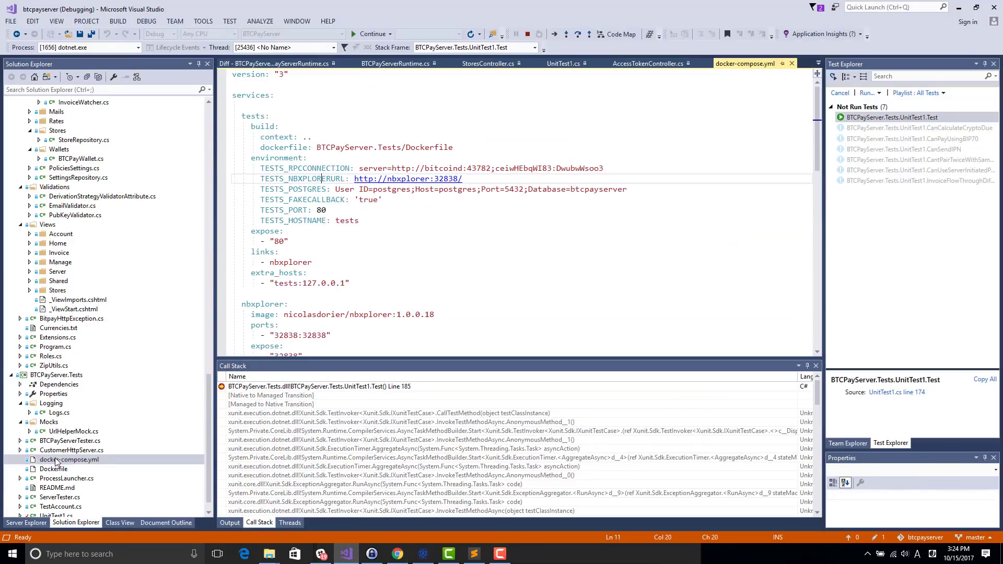
click(99, 273)
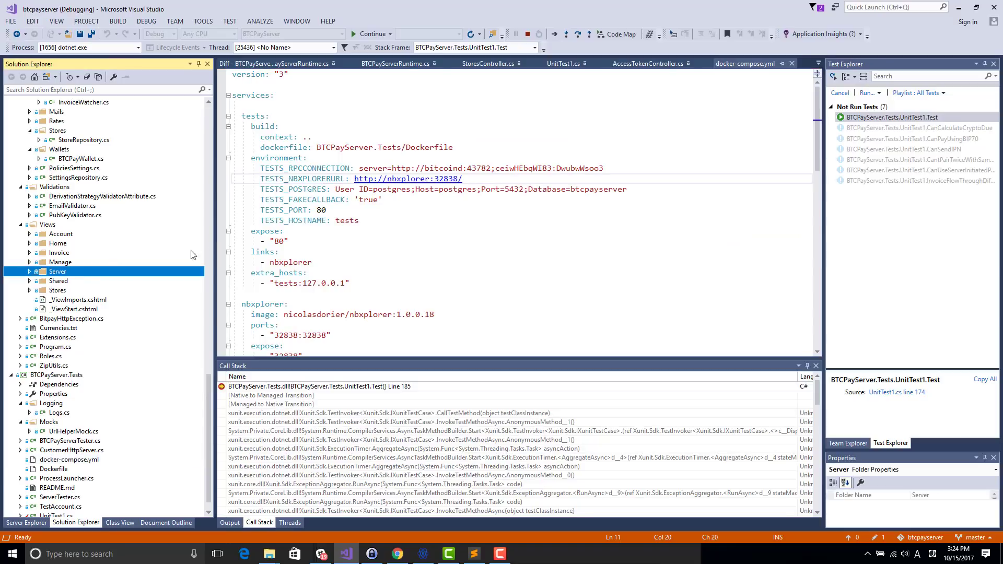
click(436, 180)
click(157, 230)
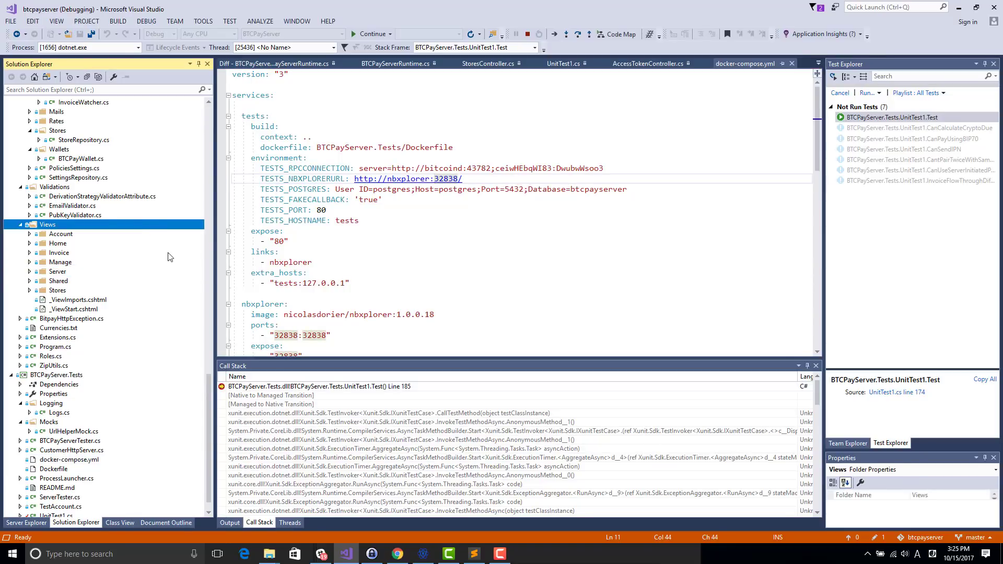
click(53, 348)
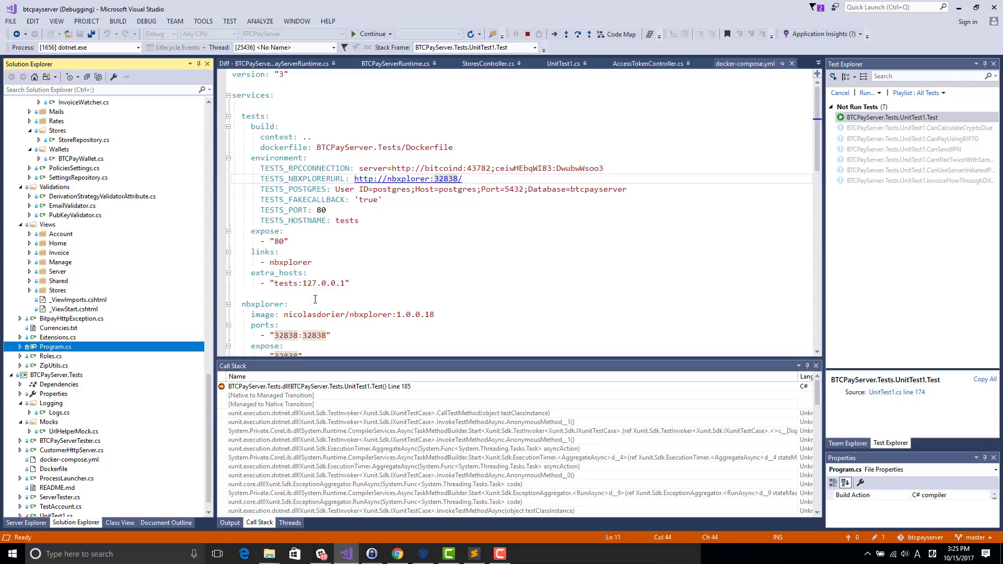
click(315, 304)
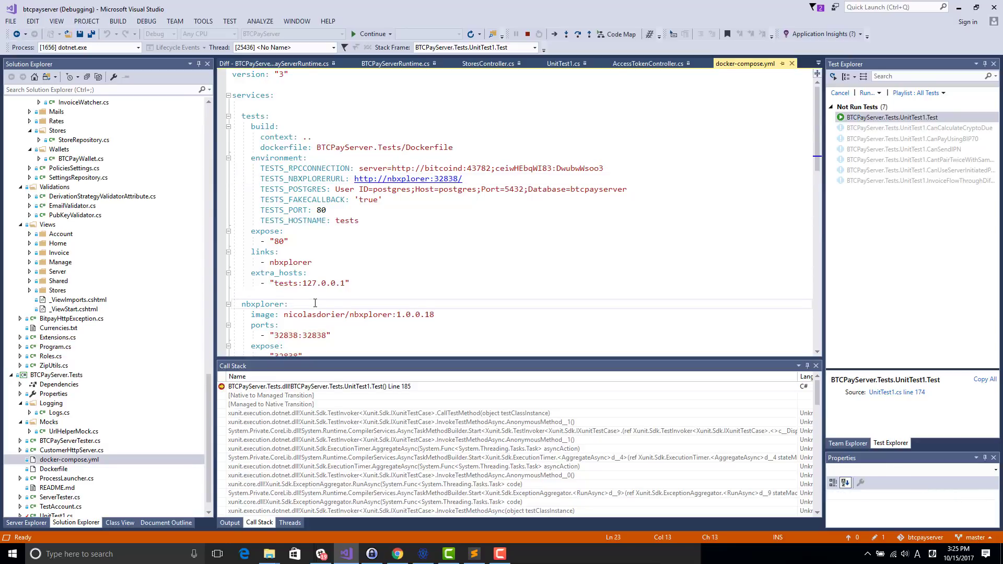